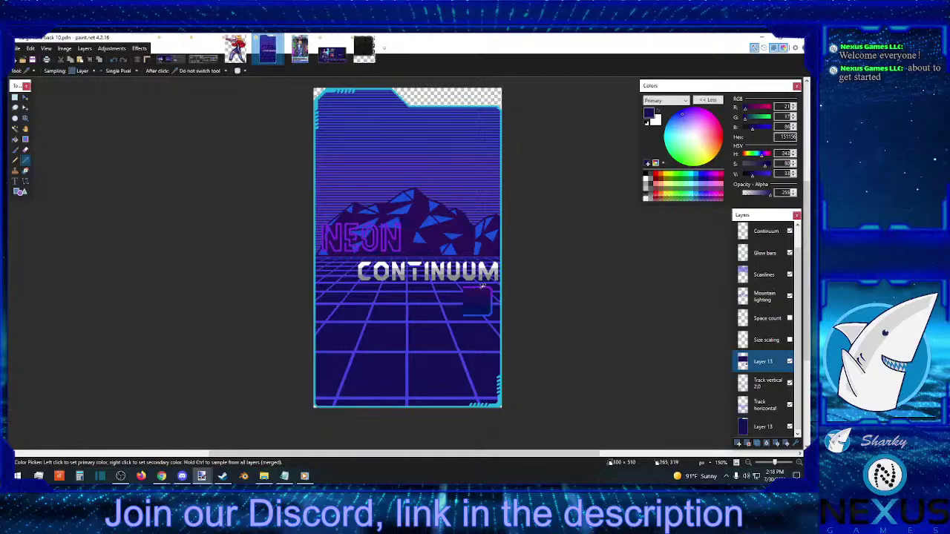
Step: Fill the light facets on the Mountain lighting layer with the purple sampled from the small square's upper edge on Layer 13
left_click(485, 283)
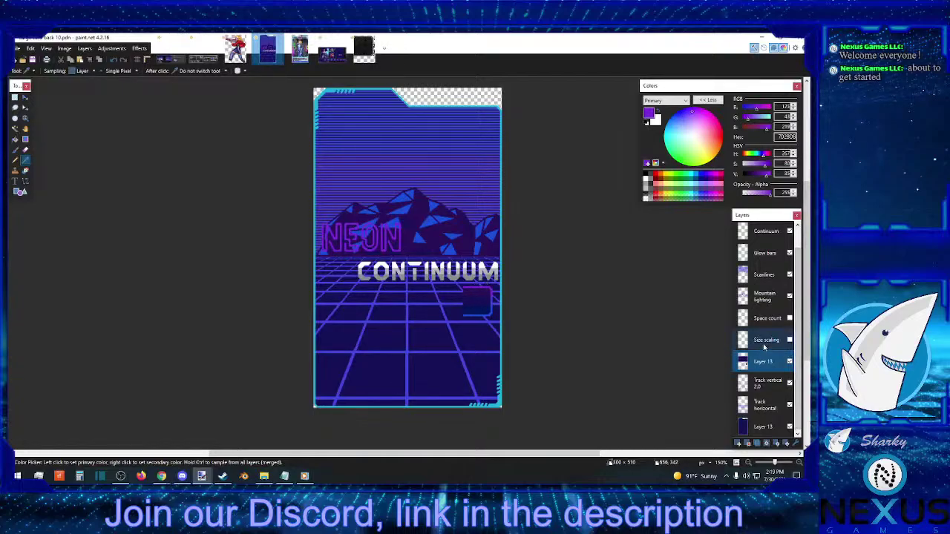
left_click(759, 319)
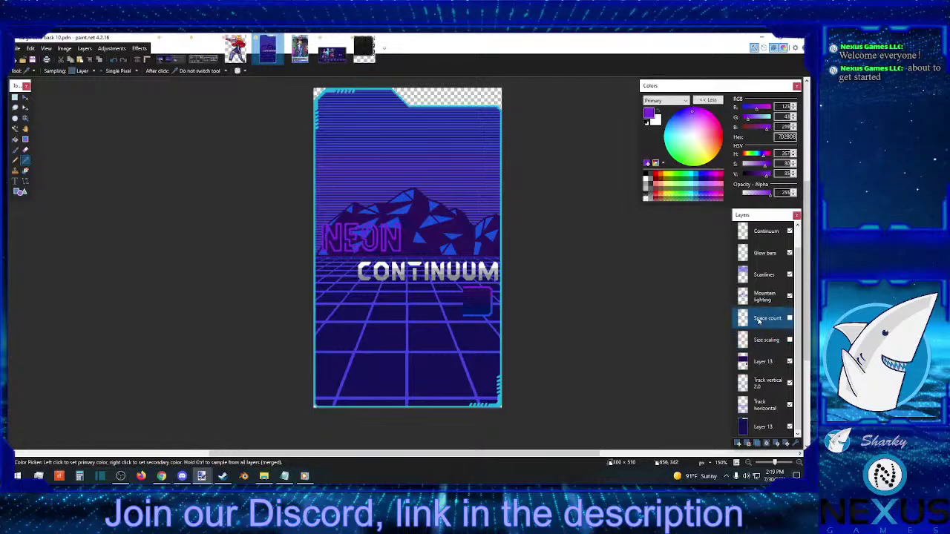
left_click(763, 298)
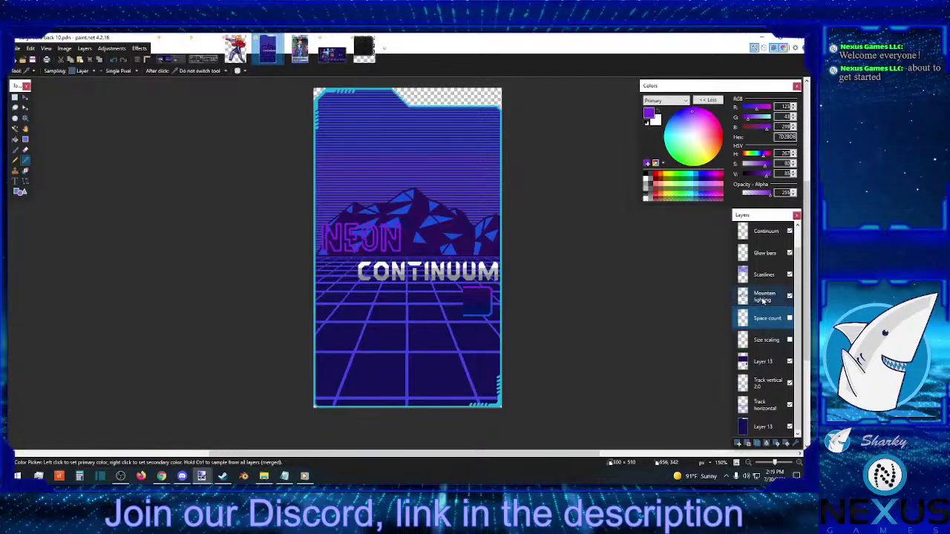
left_click(15, 139)
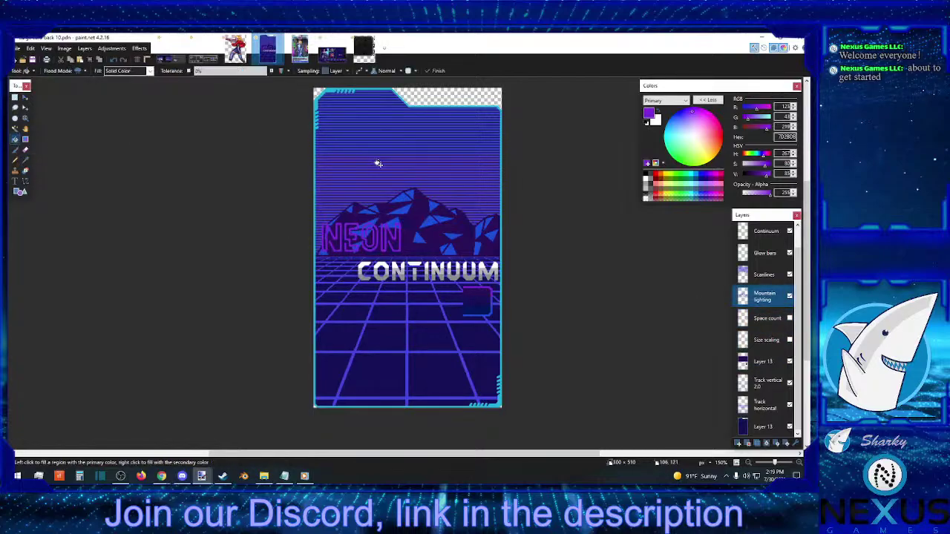
left_click(438, 215)
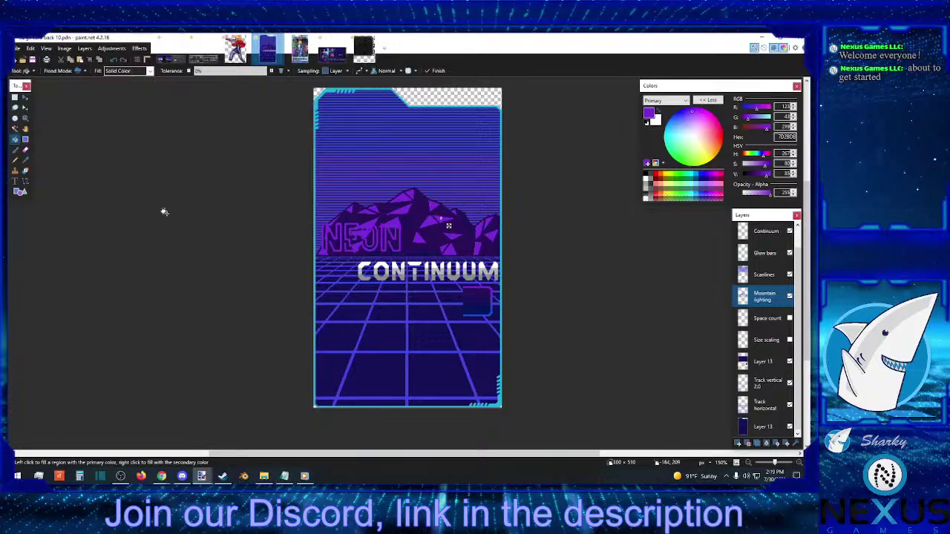
Step: Check the recoloured mountains with the Neon layer hidden, and show the layer again
left_click(15, 97)
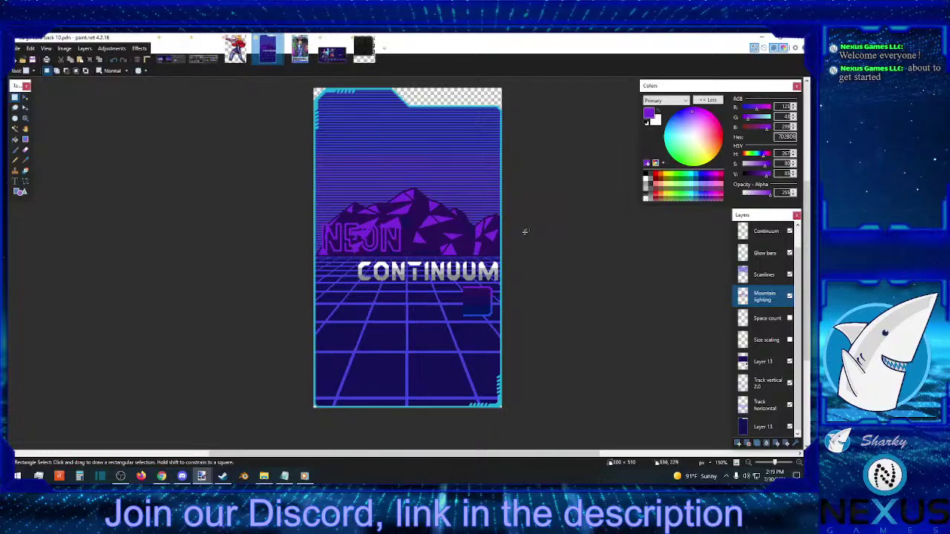
scroll(787, 236, "up", 1)
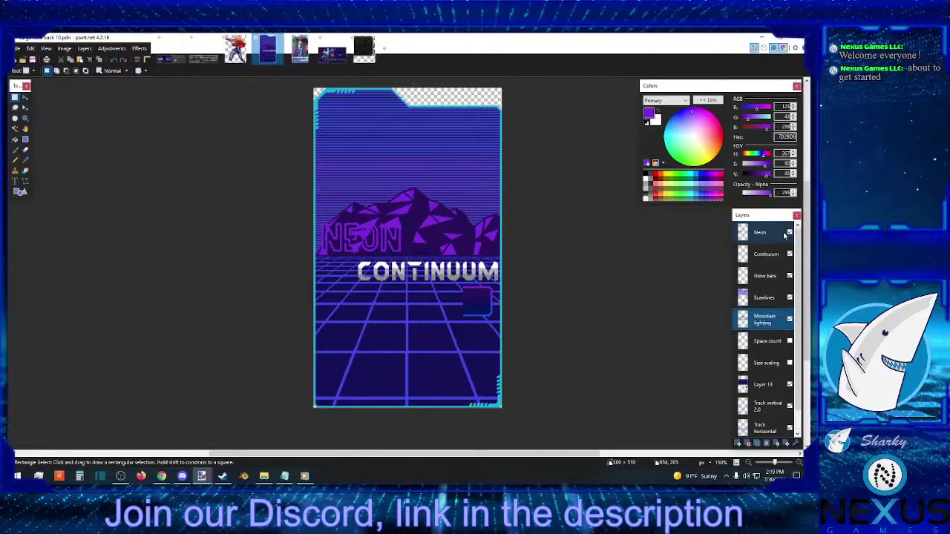
left_click(789, 232)
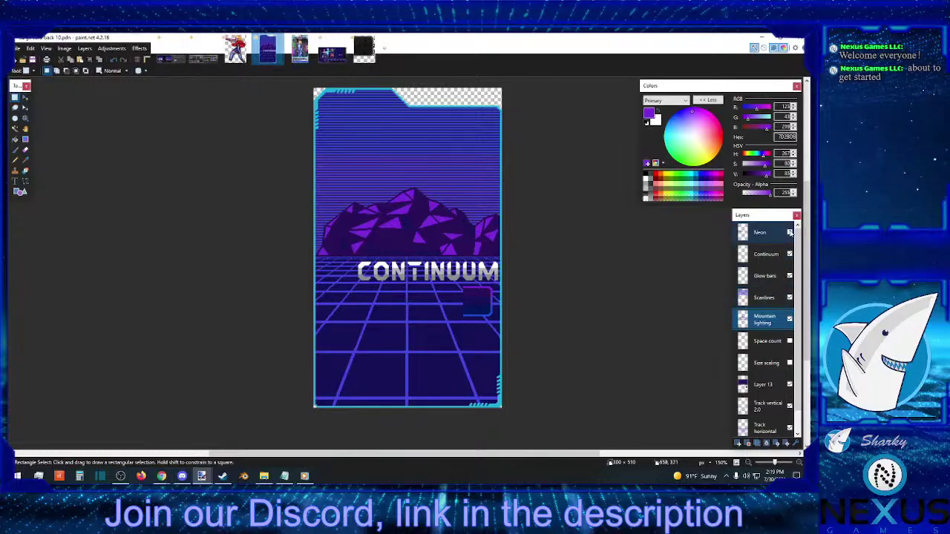
left_click(789, 232)
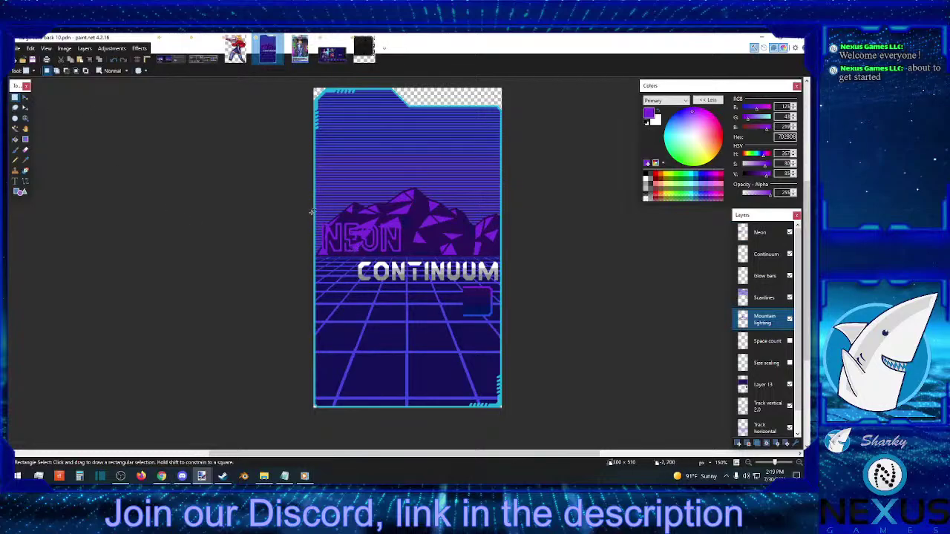
left_click_drag(310, 207, 529, 288)
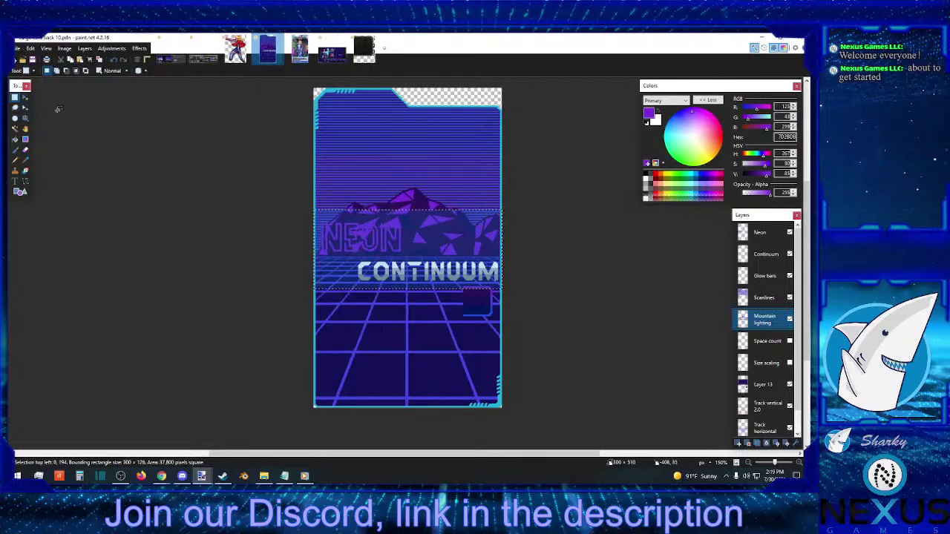
left_click(227, 121)
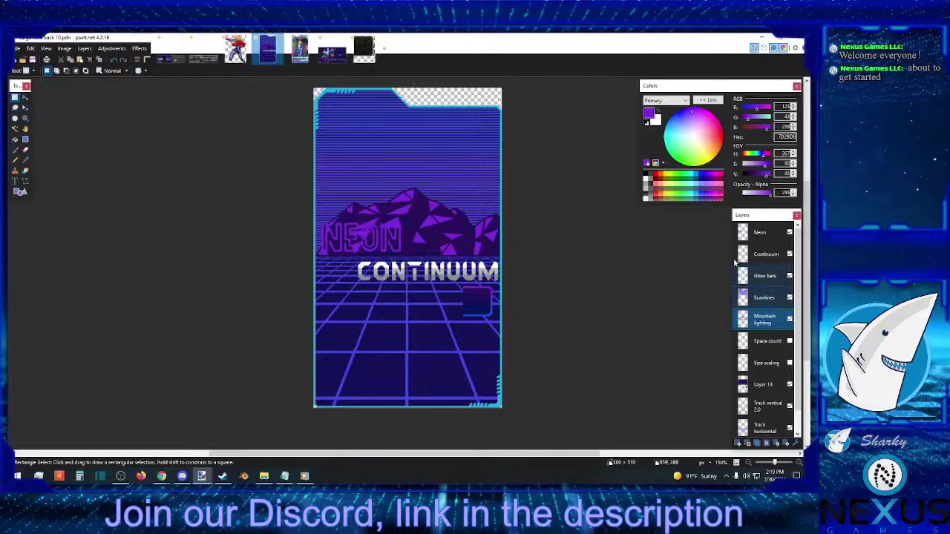
Step: Recolour the NEON lettering on the Neon layer with the cyan sampled from the card's border on the Glow bars layer
left_click(25, 160)
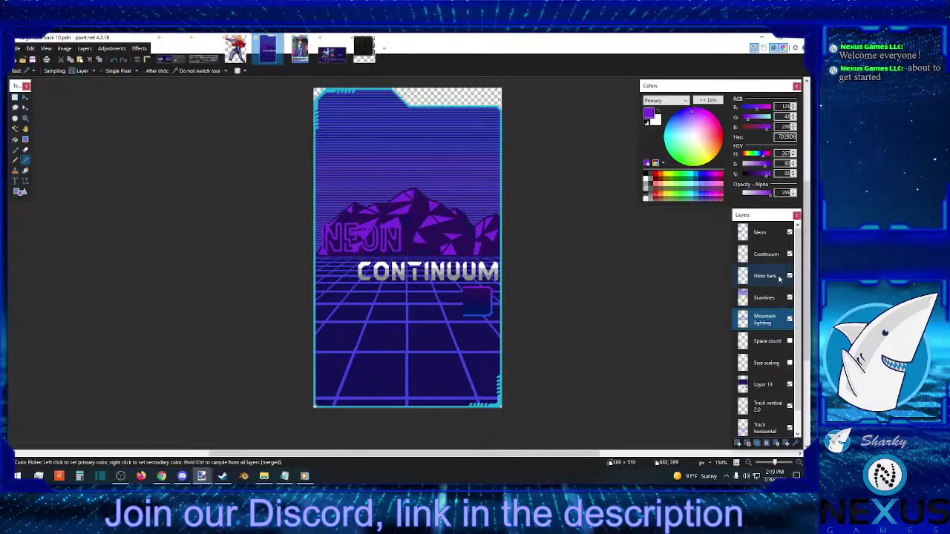
left_click(764, 276)
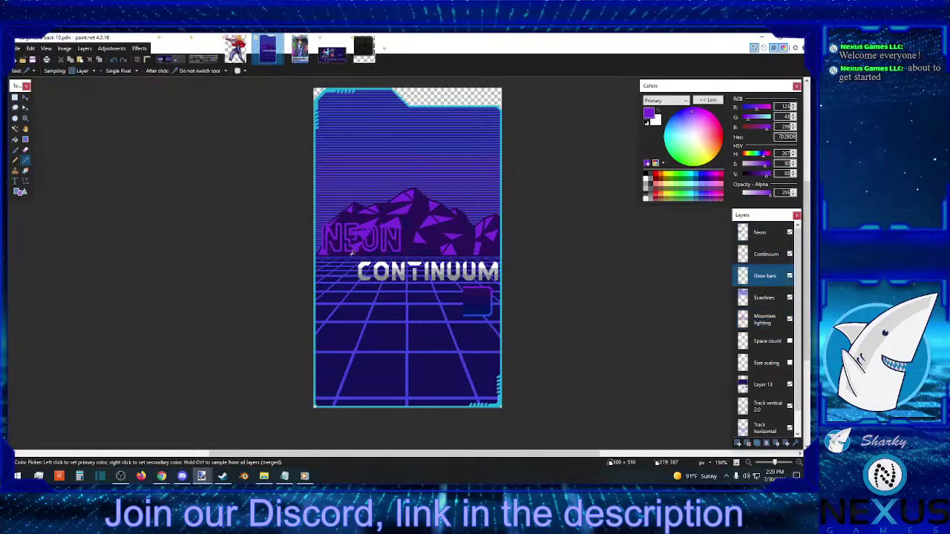
left_click(314, 242)
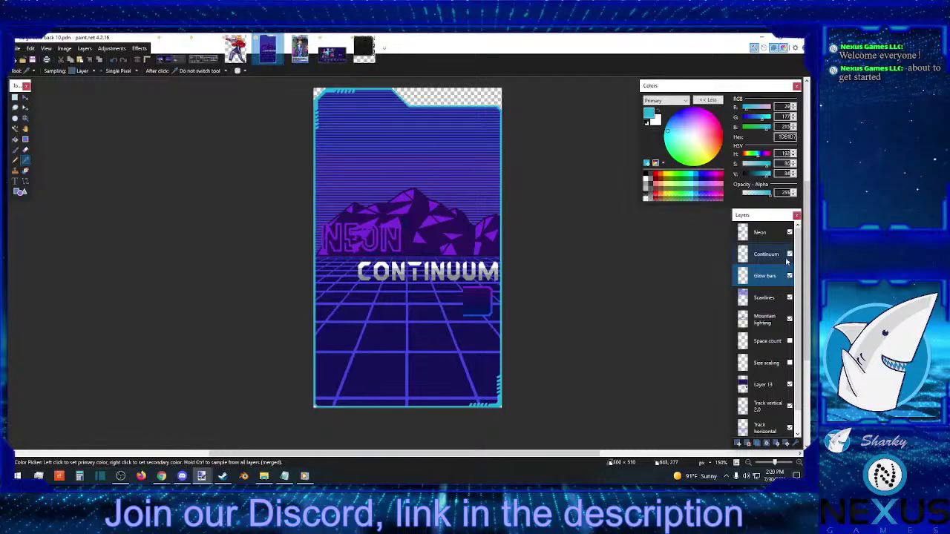
left_click(770, 236)
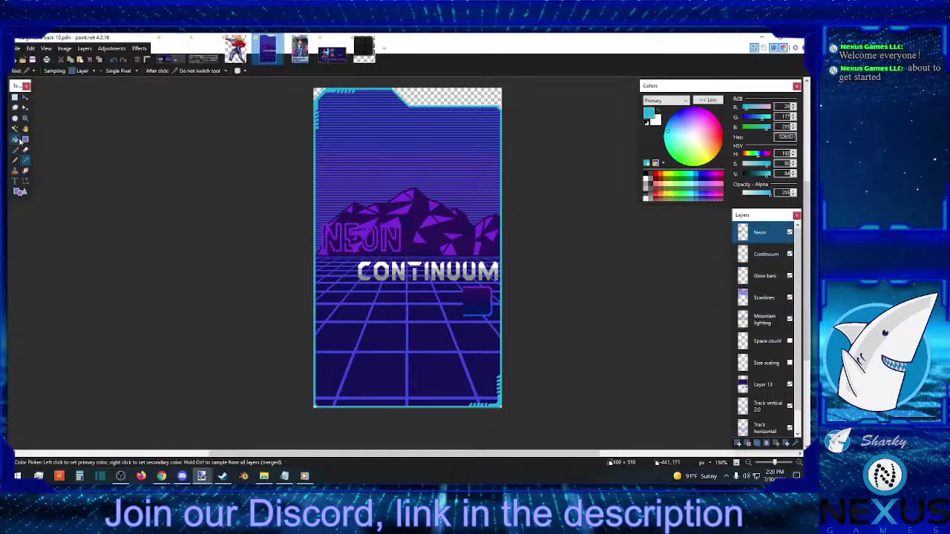
left_click(15, 139)
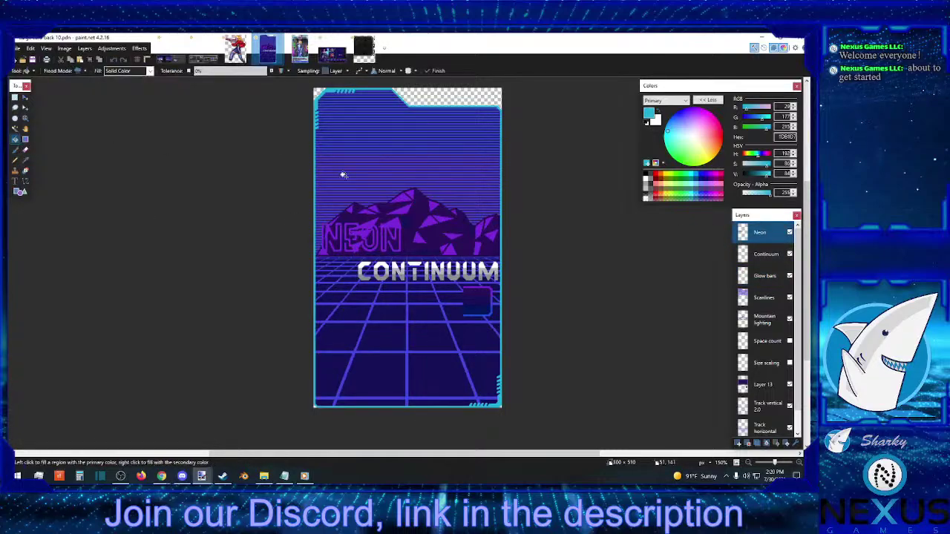
left_click(399, 236)
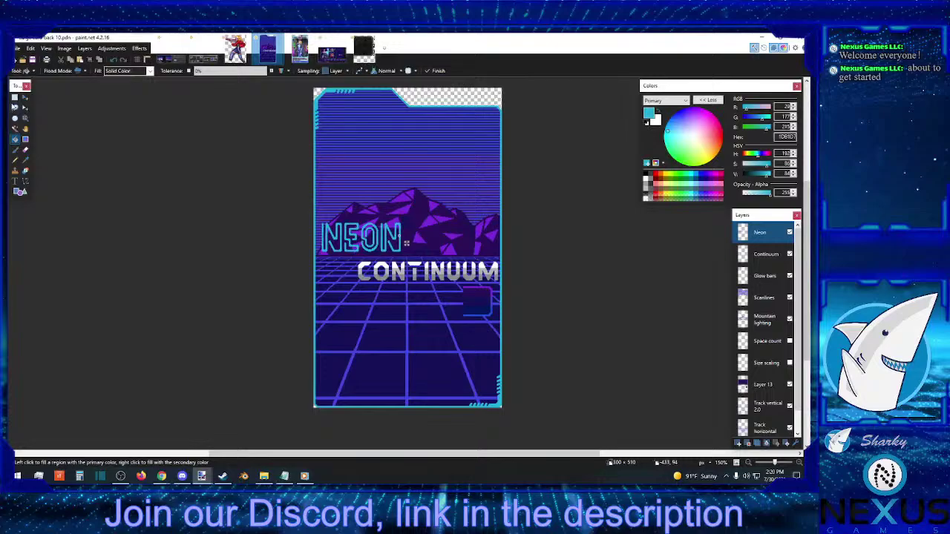
left_click(14, 97)
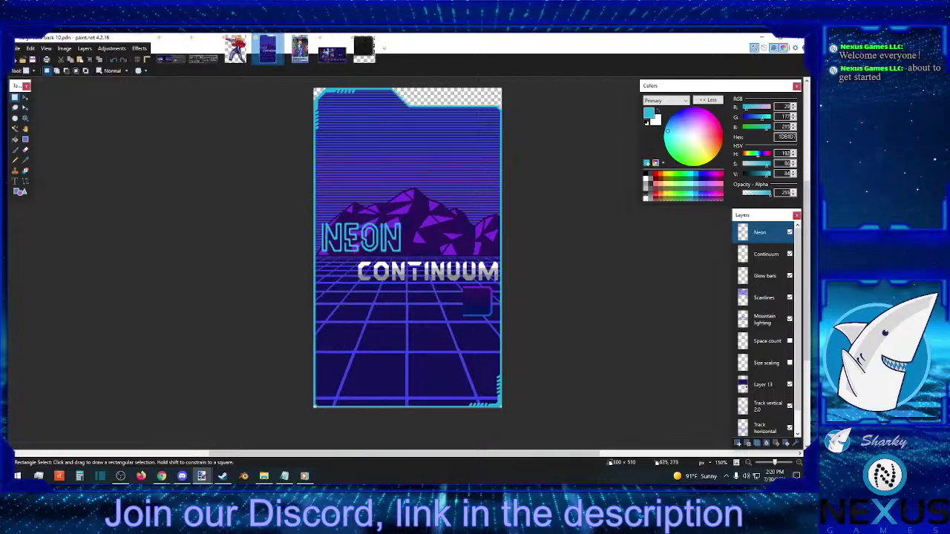
key("alt+Tab")
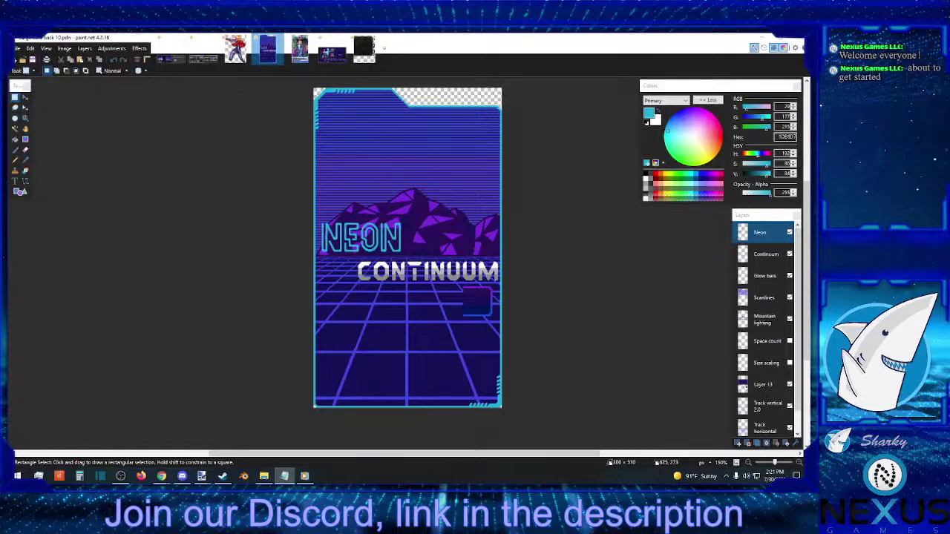
key("alt+Tab")
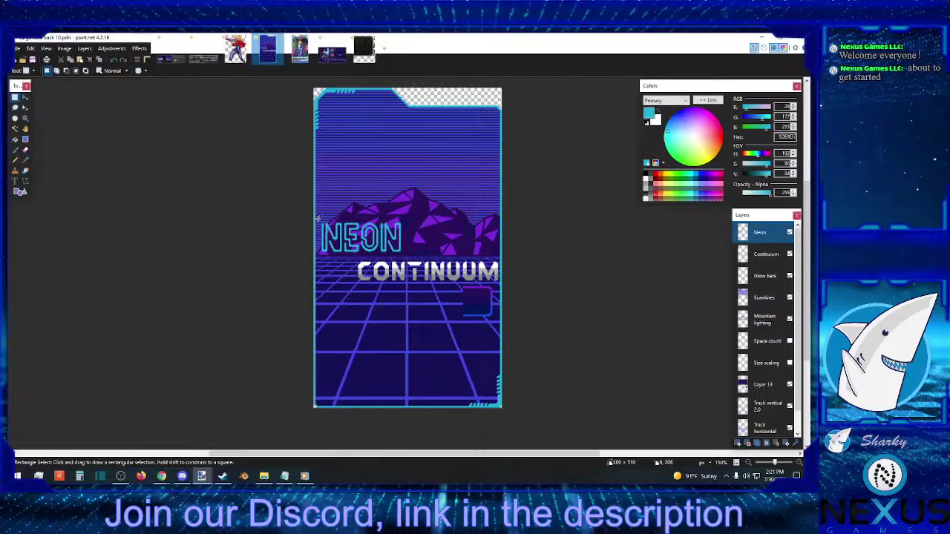
left_click_drag(317, 218, 414, 254)
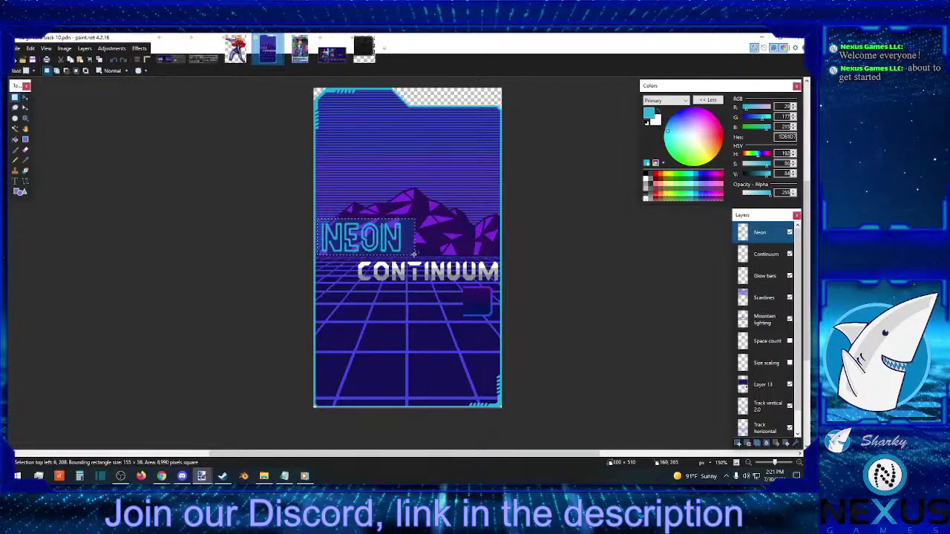
left_click(511, 250)
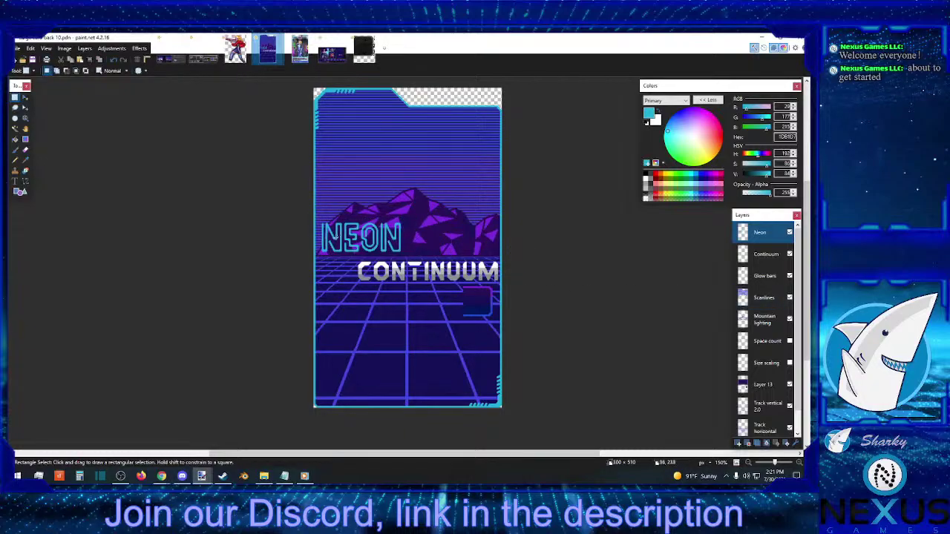
Step: Duplicate the Neon layer and rename the upper copy "Neon side"
left_click(756, 443)
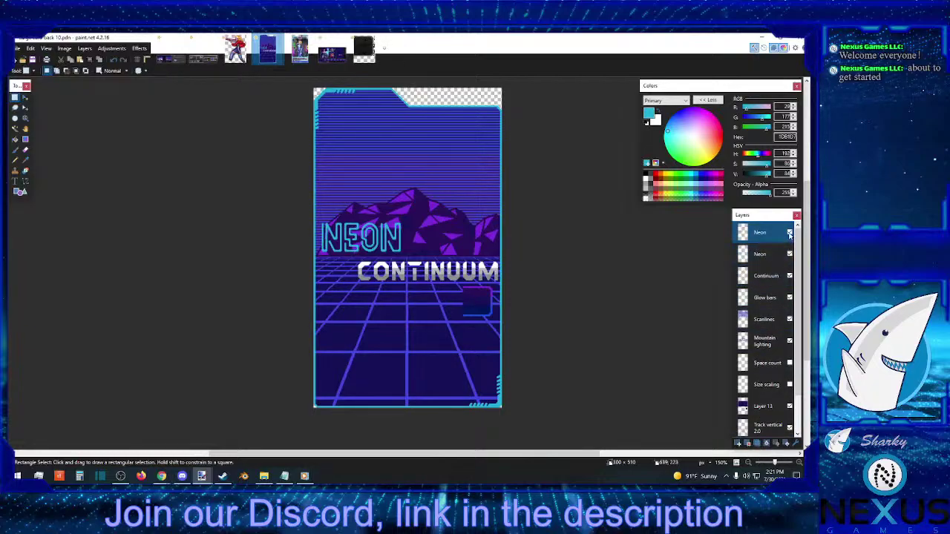
double_click(764, 233)
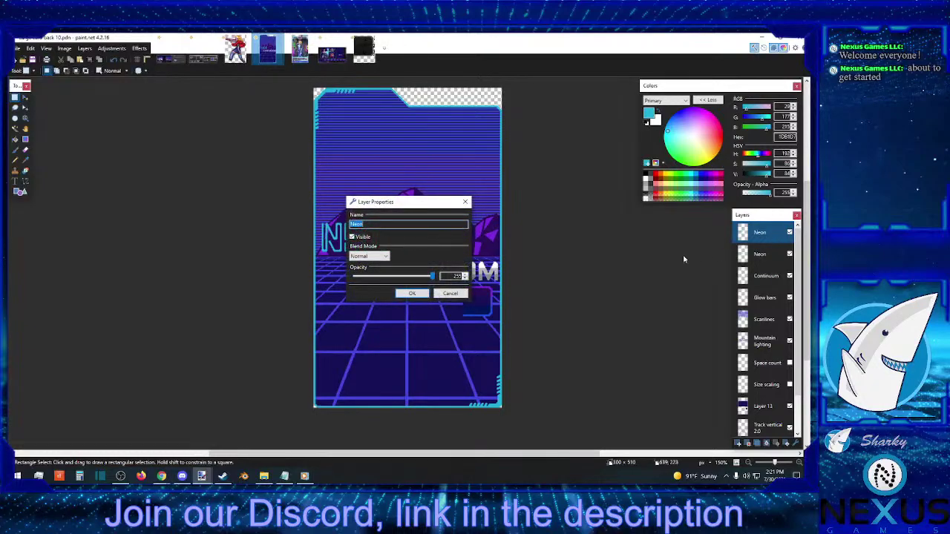
key("Home")
type("side")
key("Return")
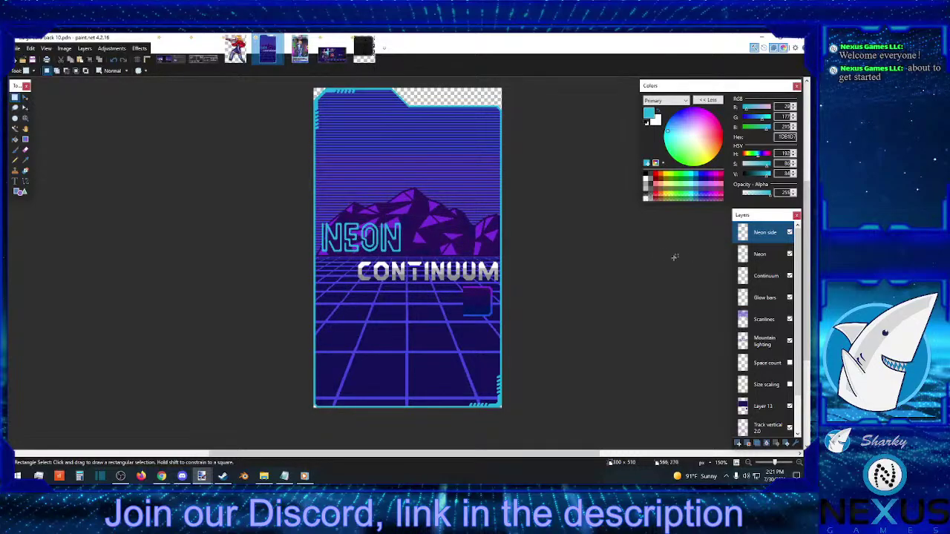
Step: Rename the original Neon layer "Center" and hide the Neon side layer
double_click(764, 254)
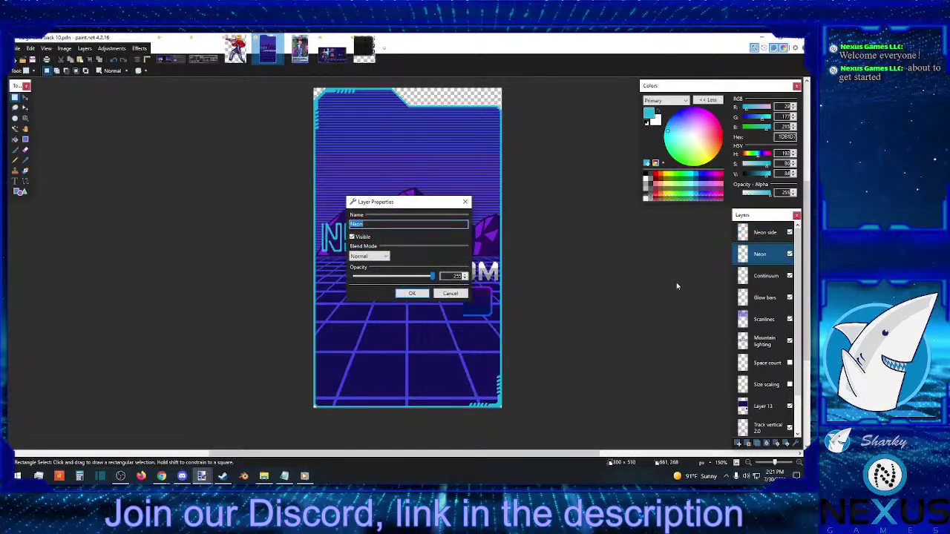
type("Center")
key("Return")
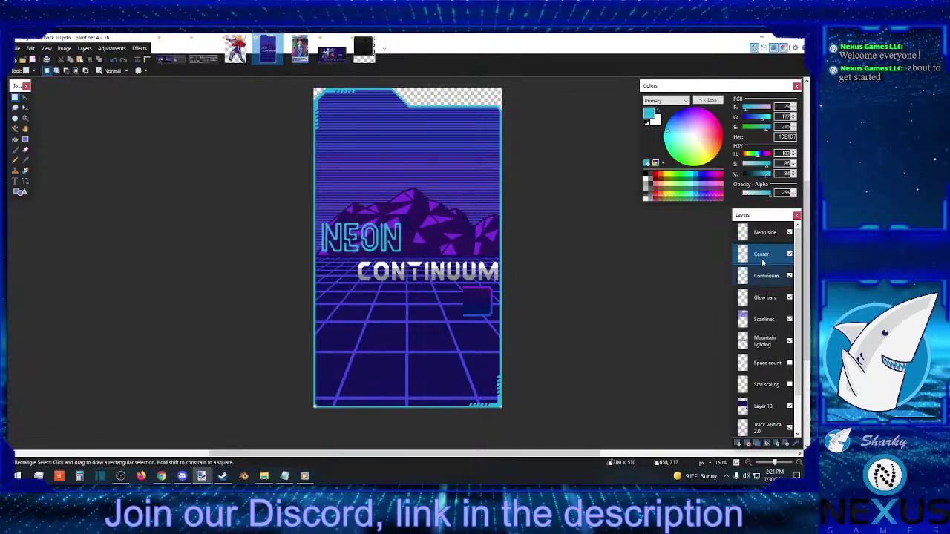
left_click(789, 233)
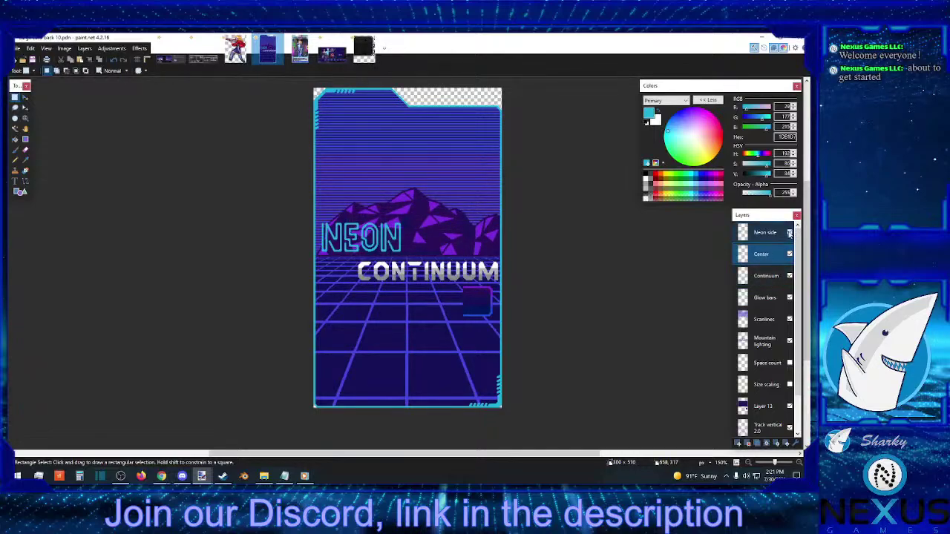
Step: Duplicate the Continuum layer and rename the upper copy "Continuum side"
left_click(770, 279)
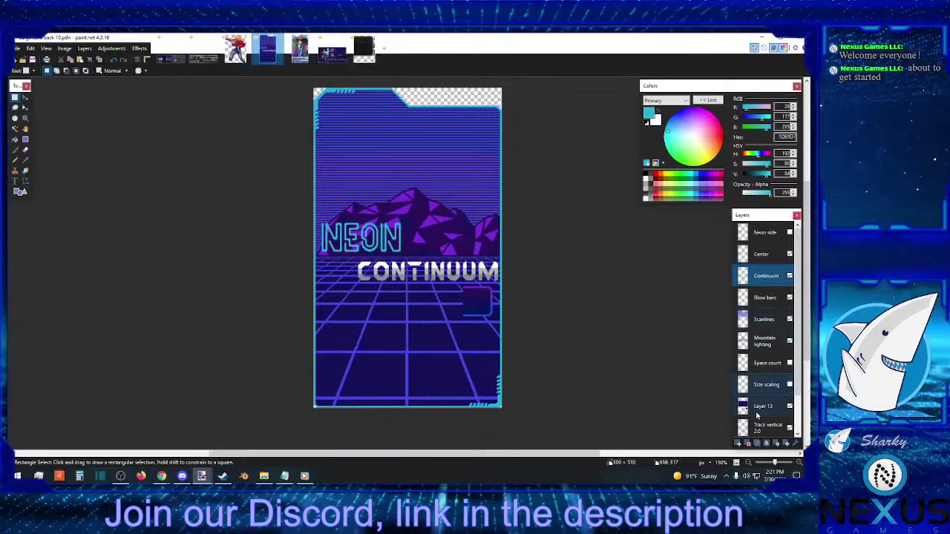
left_click(757, 443)
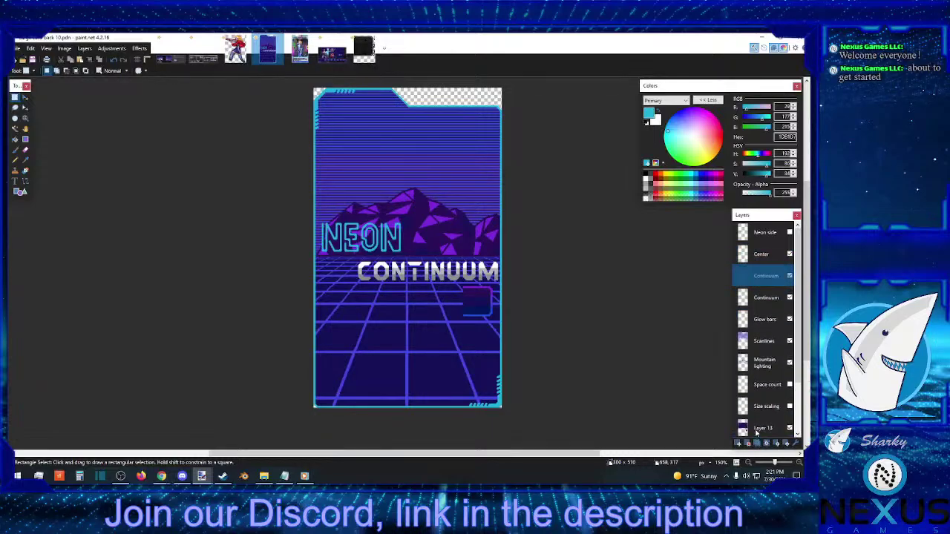
double_click(762, 278)
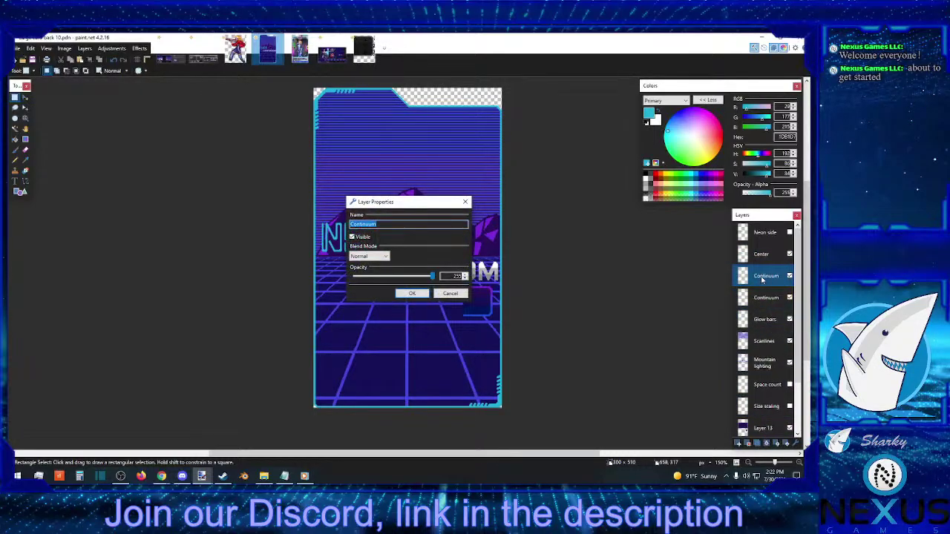
key("End")
type("side")
key("Return")
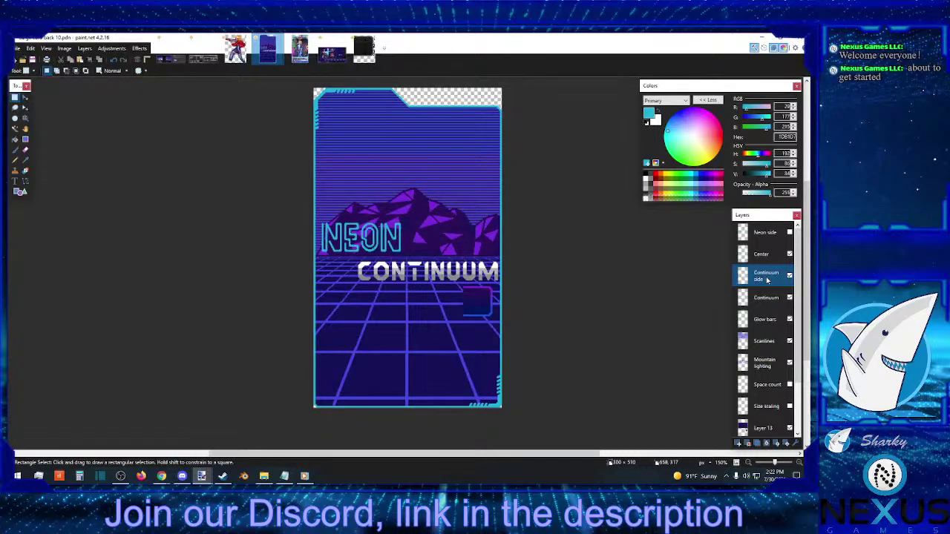
Step: Hide the Continuum side layer and rename the original Continuum layer "Continuum center"
double_click(770, 298)
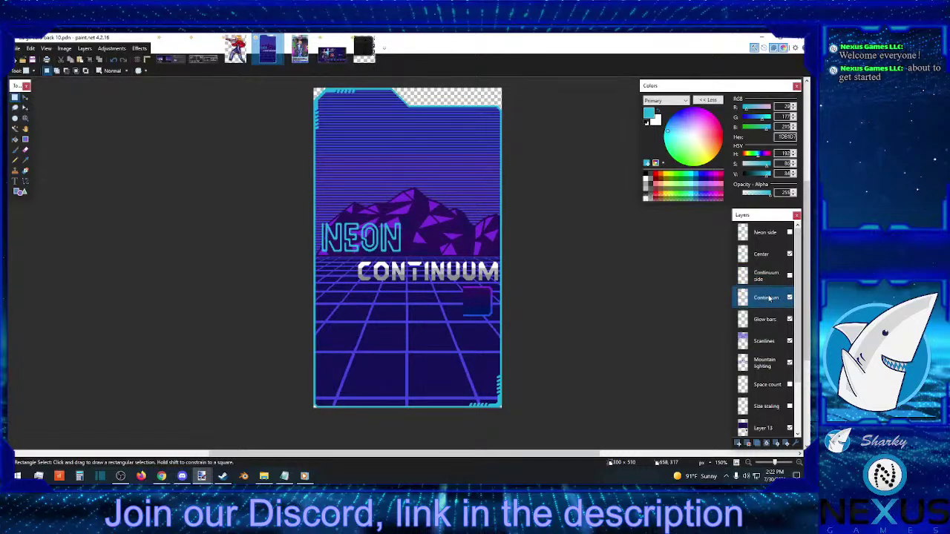
key("End")
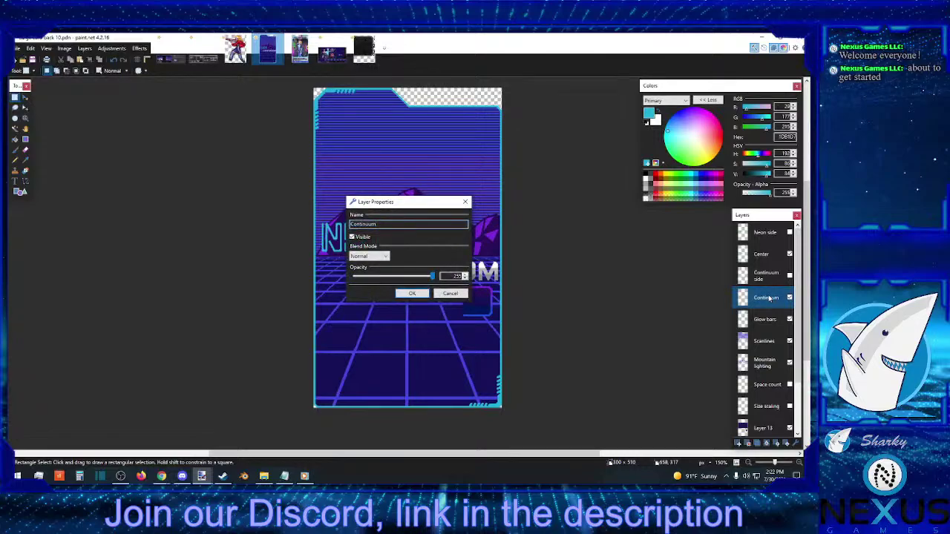
type("center")
key("Return")
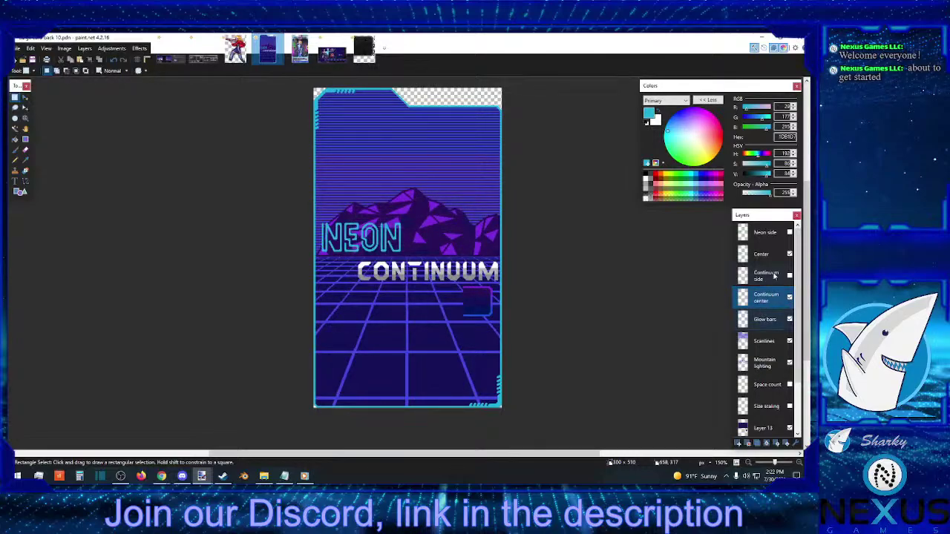
Step: Select the NEON word on the Center layer and move it 80 px right, toward the middle of the card back
left_click(764, 232)
left_click(761, 254)
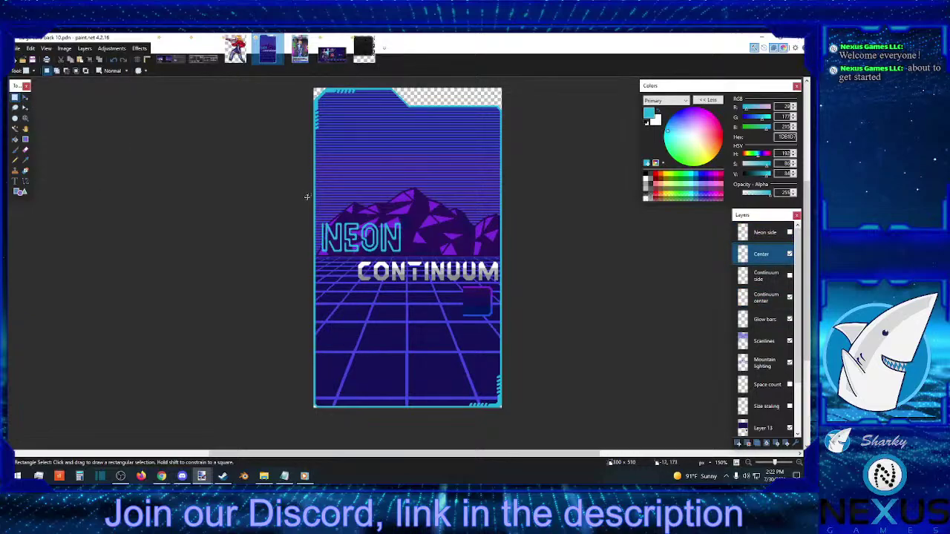
left_click_drag(308, 206, 409, 252)
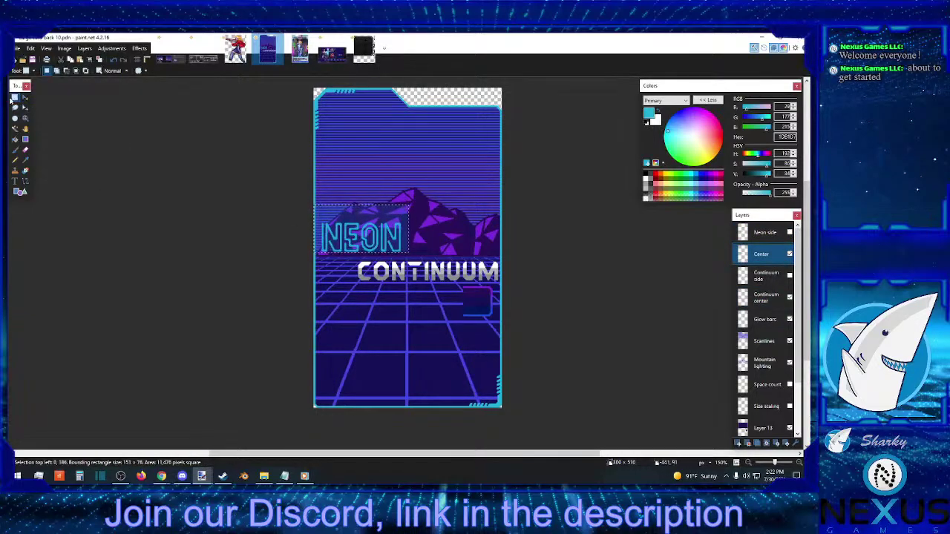
left_click(26, 98)
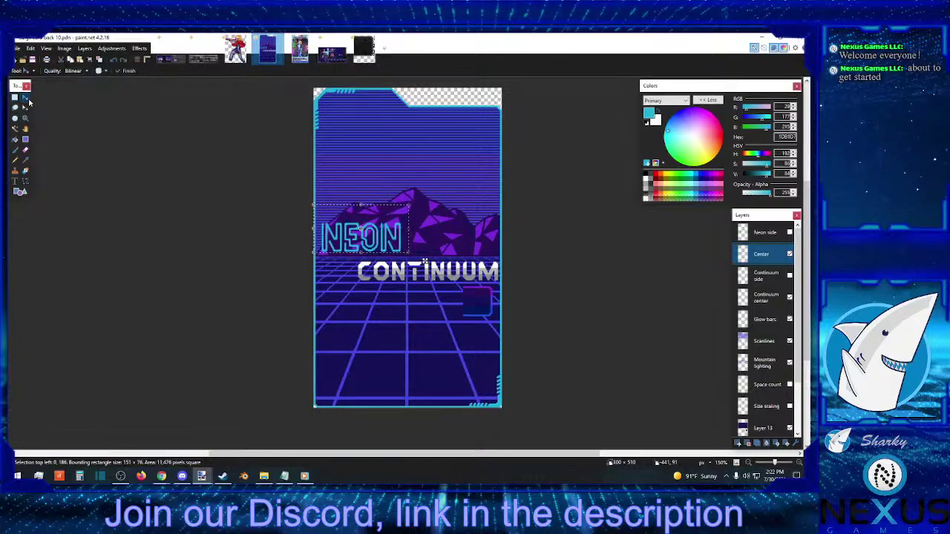
key("Right")
key("Right")
key("Right")
key("Right")
key("Right")
key("Right")
key("Right")
key("Right")
key("Right")
key("Right")
key("Right")
key("Right")
key("Right")
key("Right")
key("Right")
key("Right")
key("Right")
key("Right")
key("Right")
key("Right")
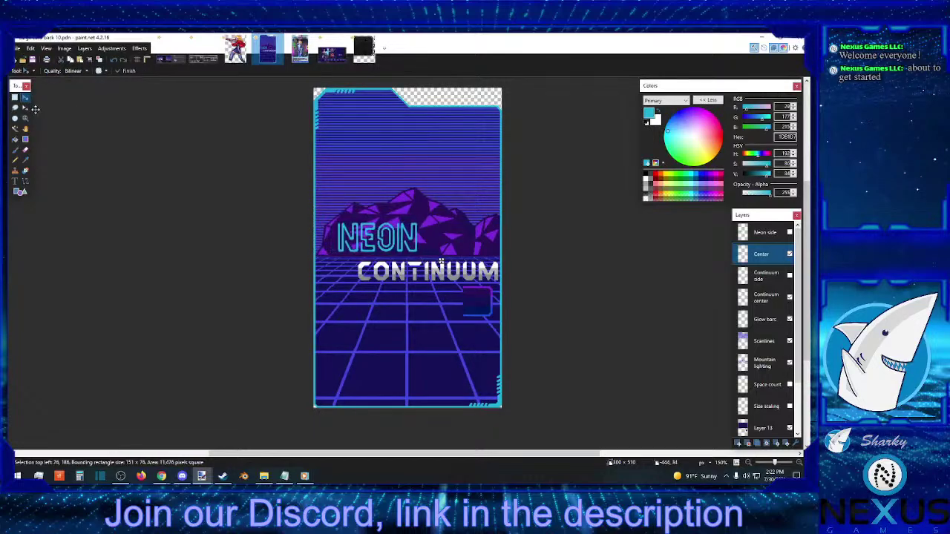
left_click_drag(450, 263, 474, 262)
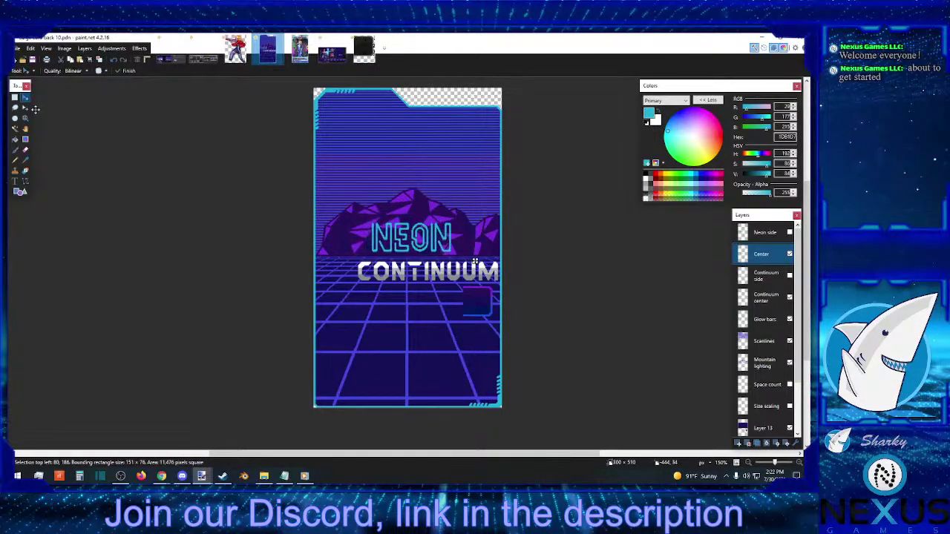
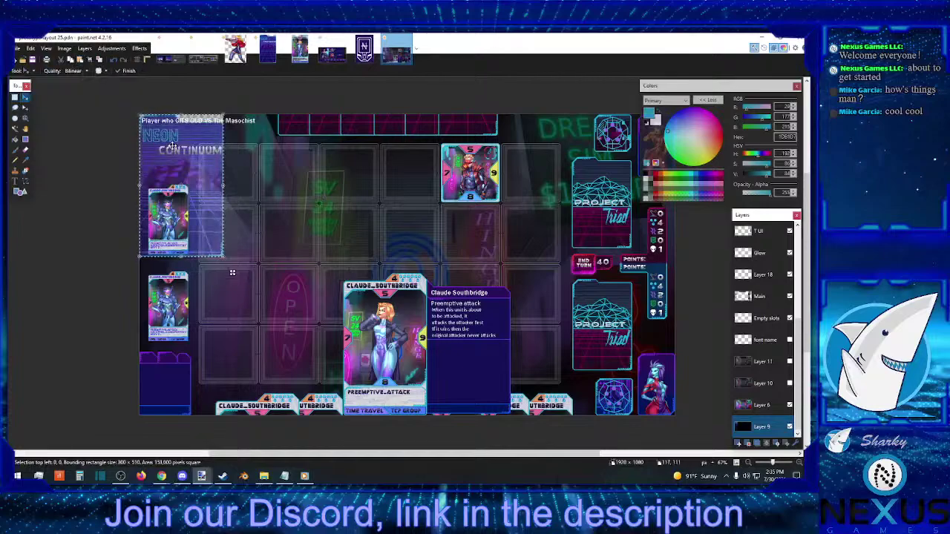
left_click_drag(600, 275, 345, 209)
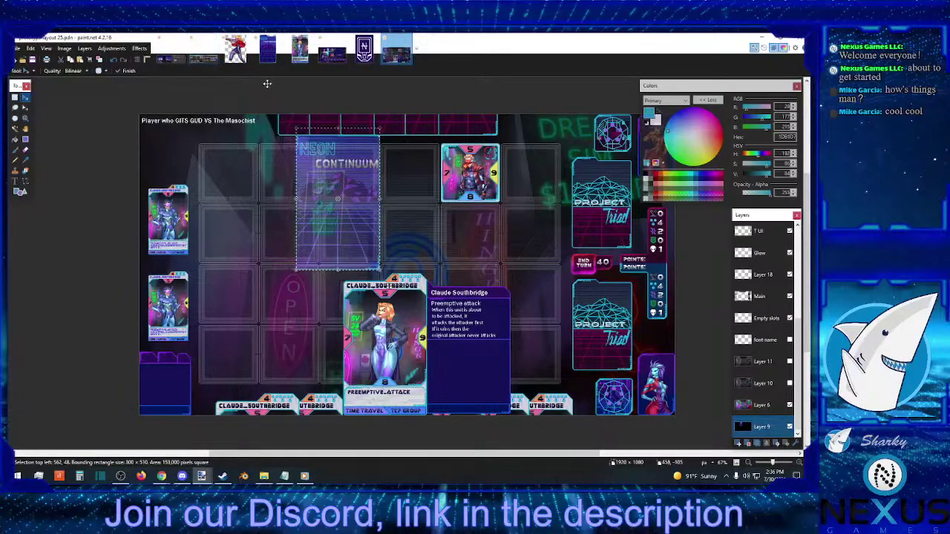
left_click(117, 61)
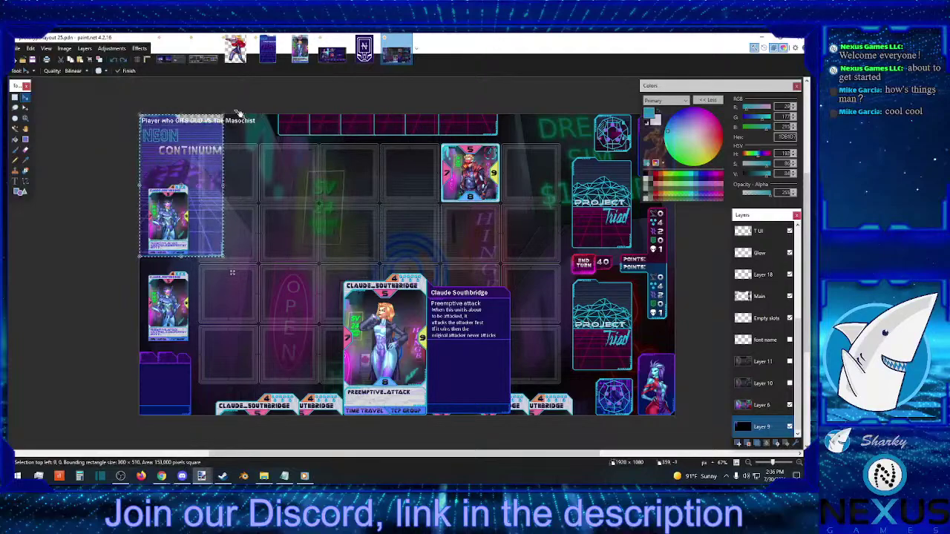
left_click(113, 60)
left_click(113, 60)
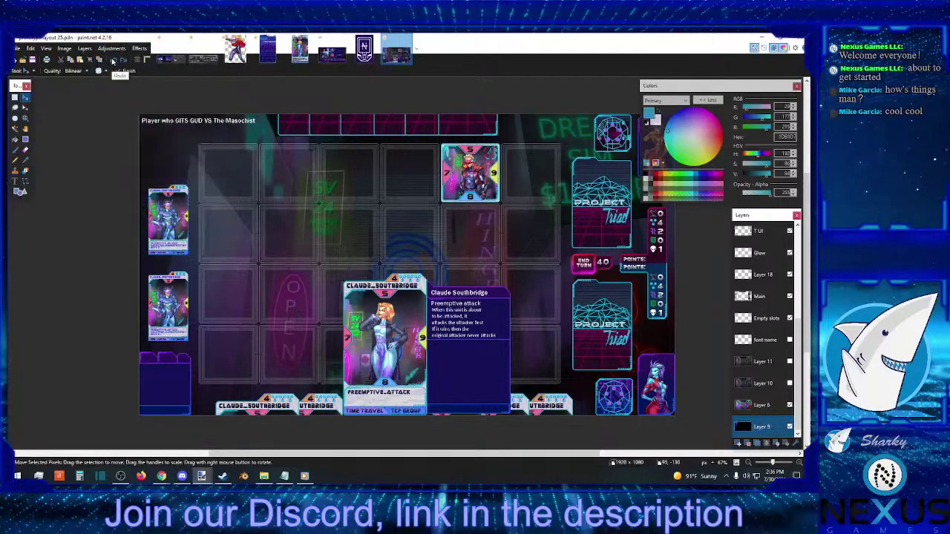
Step: Paste the Neon Continuum card back onto the Main layer and move it beside the two Project Triad decks
left_click(764, 296)
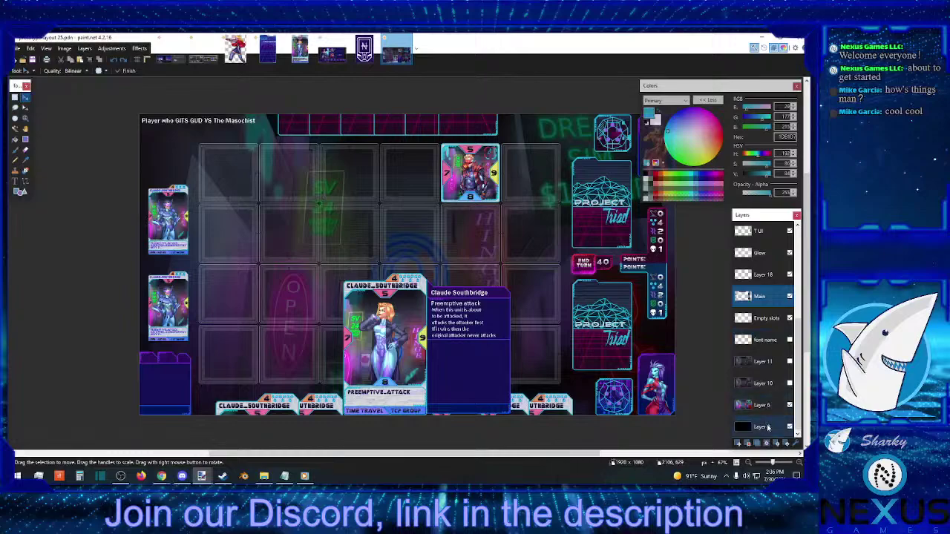
left_click(80, 60)
left_click_drag(177, 159, 549, 250)
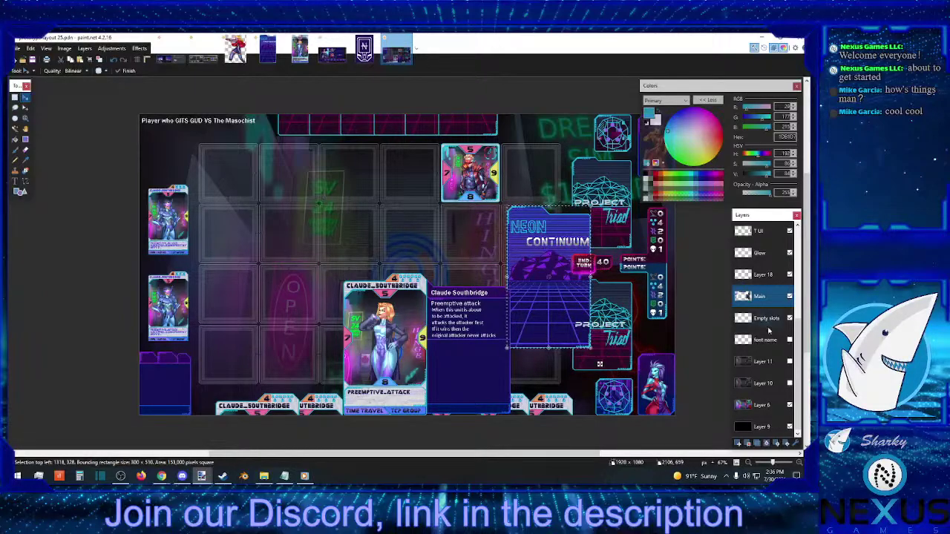
Step: Scale the pasted card back down to about 170 × 291 px and move it over the lower Project Triad deck
left_click(799, 463)
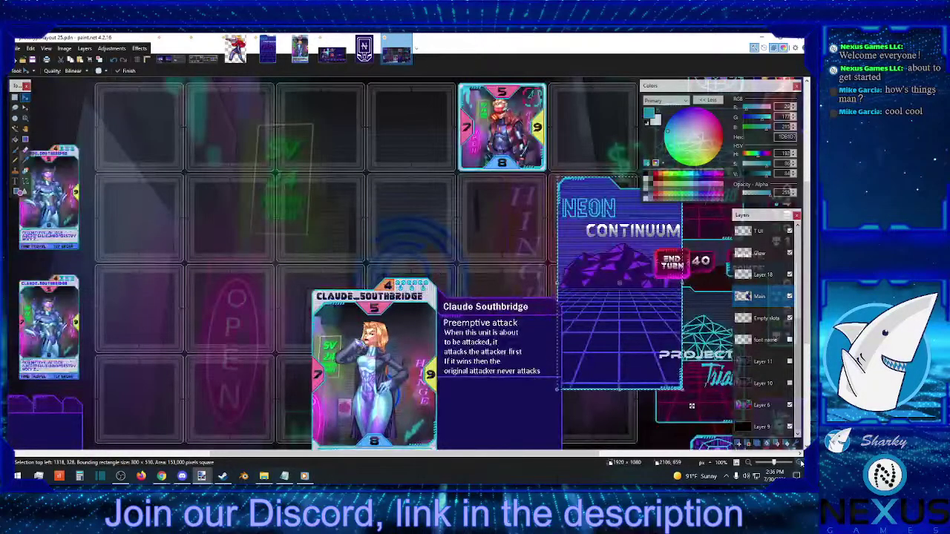
left_click(798, 462)
left_click_drag(541, 454, 675, 454)
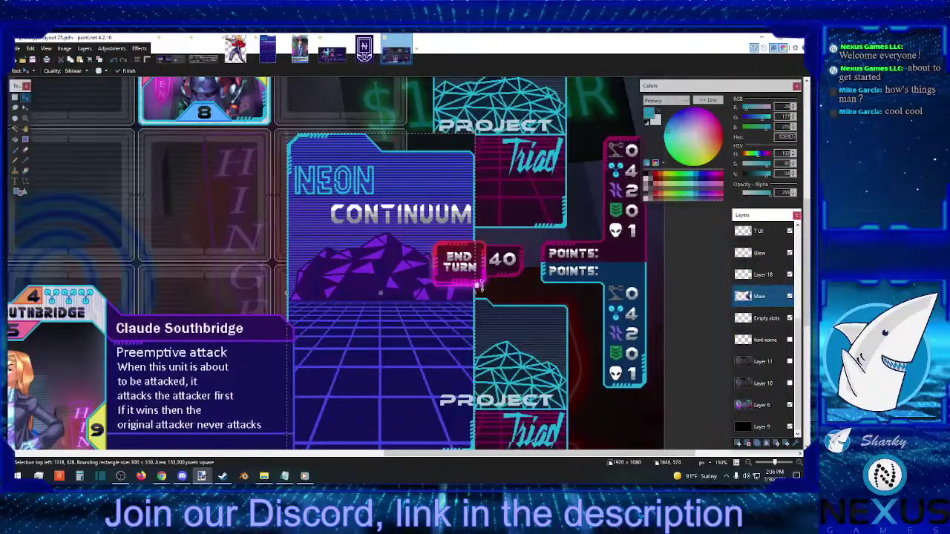
left_click_drag(379, 135, 373, 269)
scroll(462, 263, "down", 4)
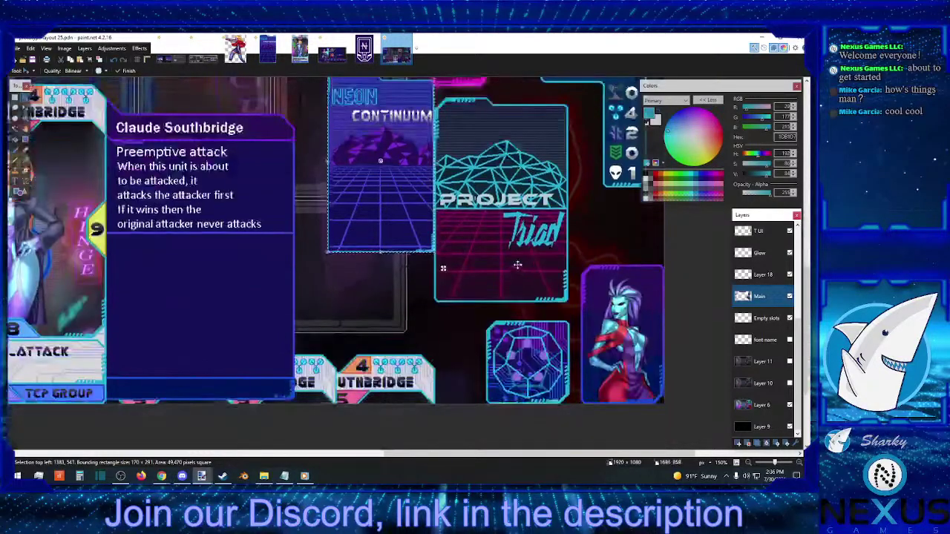
scroll(462, 262, "up", 1)
left_click_drag(443, 318, 547, 355)
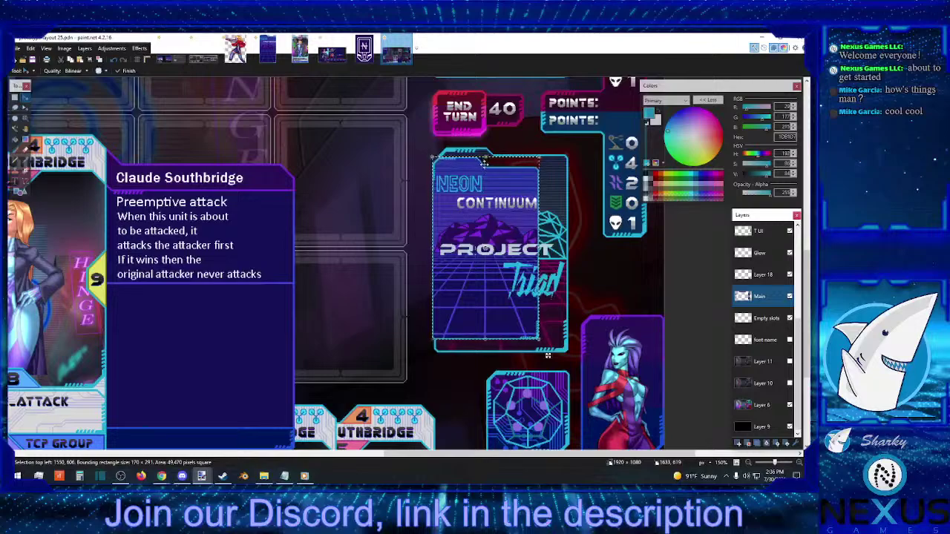
Step: Enlarge the Neon Continuum card back to about 192 × 327 px and align it with the lower deck's left edge
left_click_drag(484, 158, 486, 147)
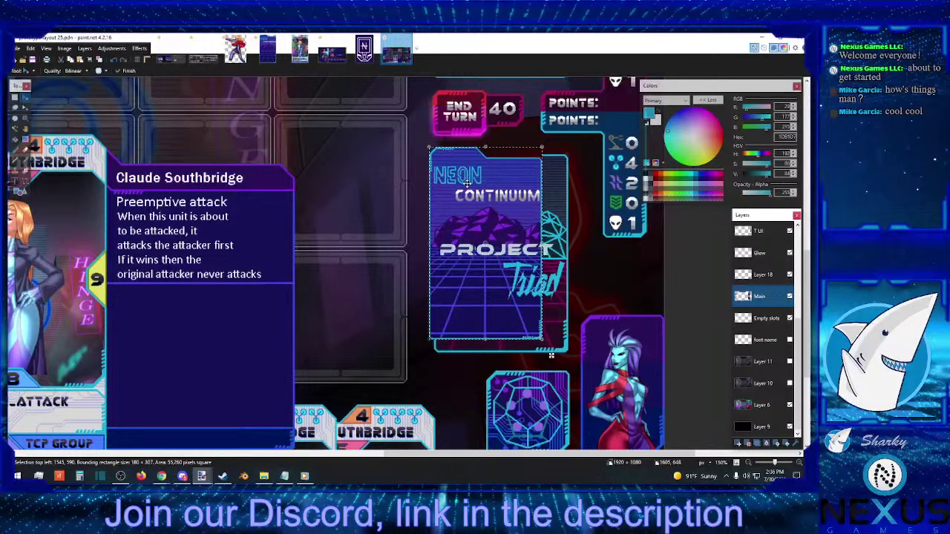
left_click_drag(468, 183, 474, 184)
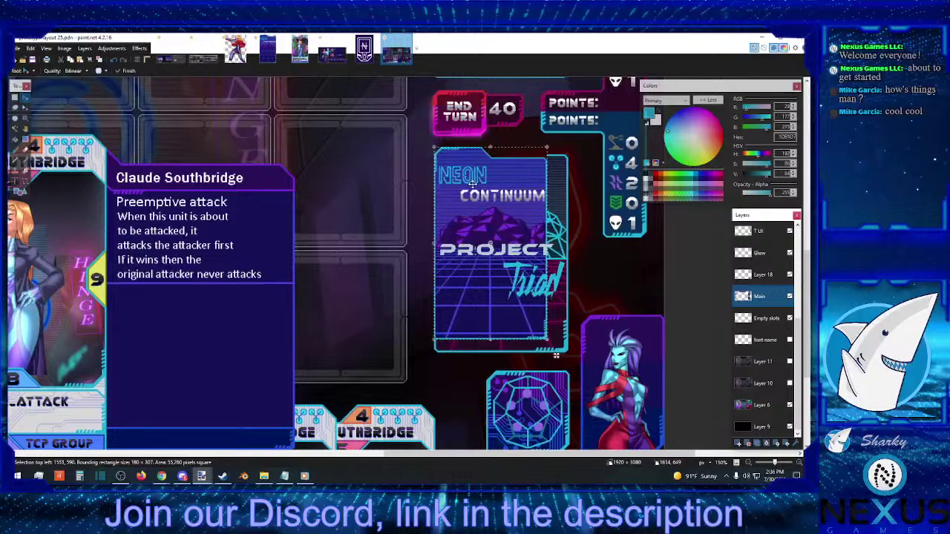
left_click_drag(491, 339, 490, 350)
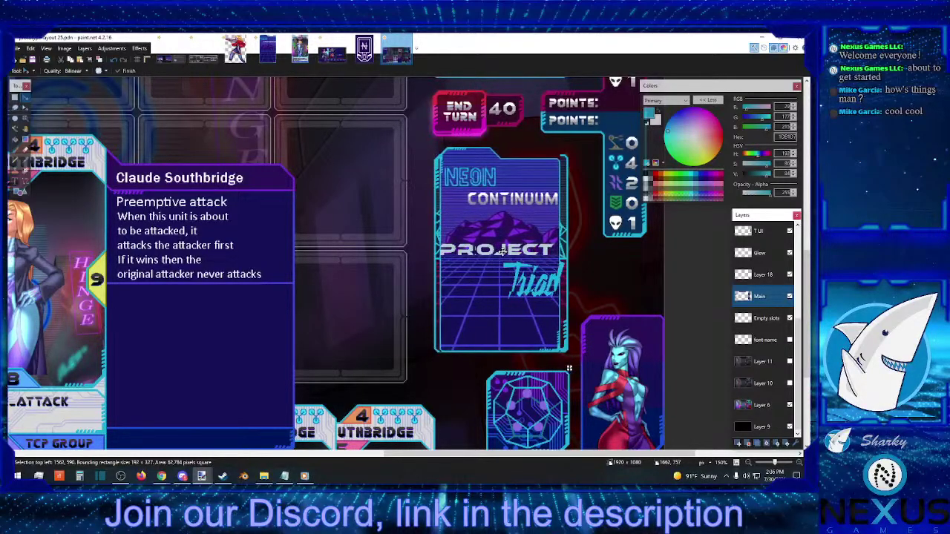
key("Left")
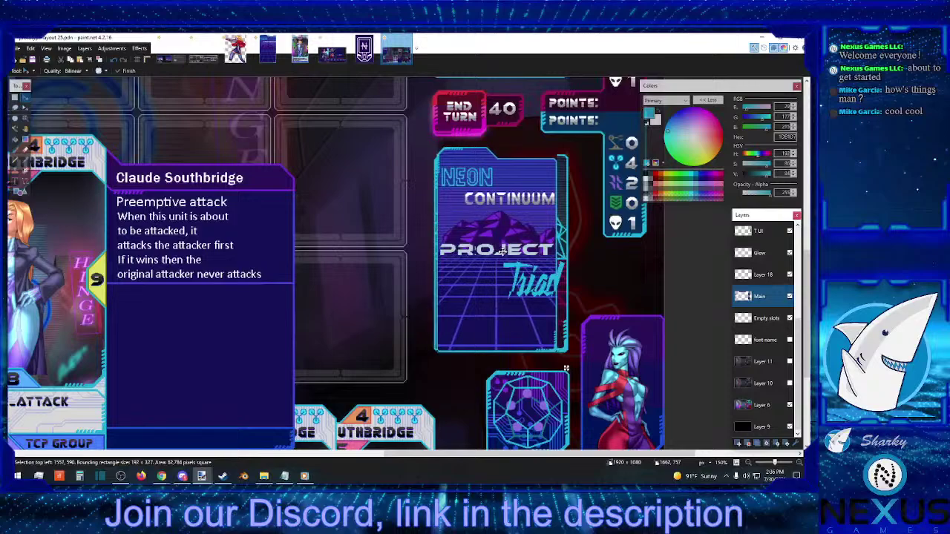
key("Left")
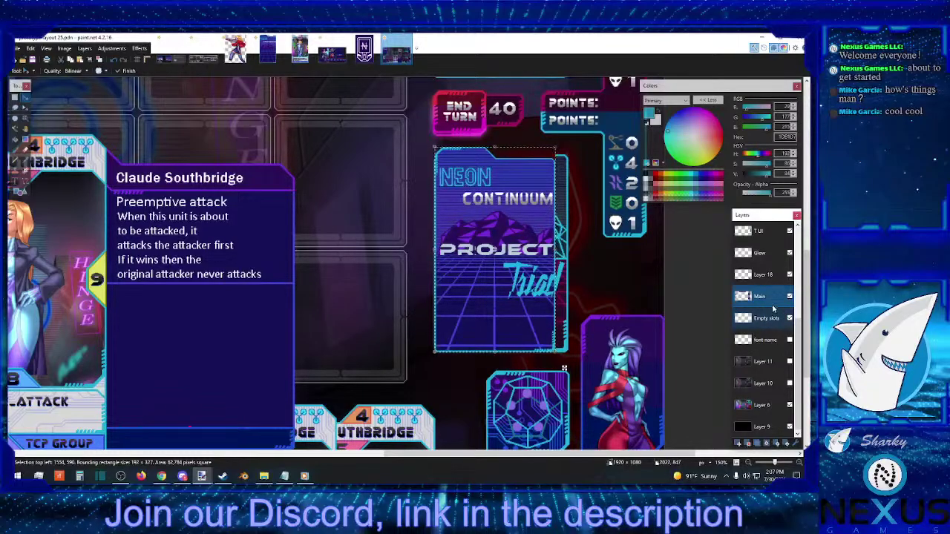
Step: Cut the strip of the old card back that sticks out along the right side of the new card back
left_click(15, 97)
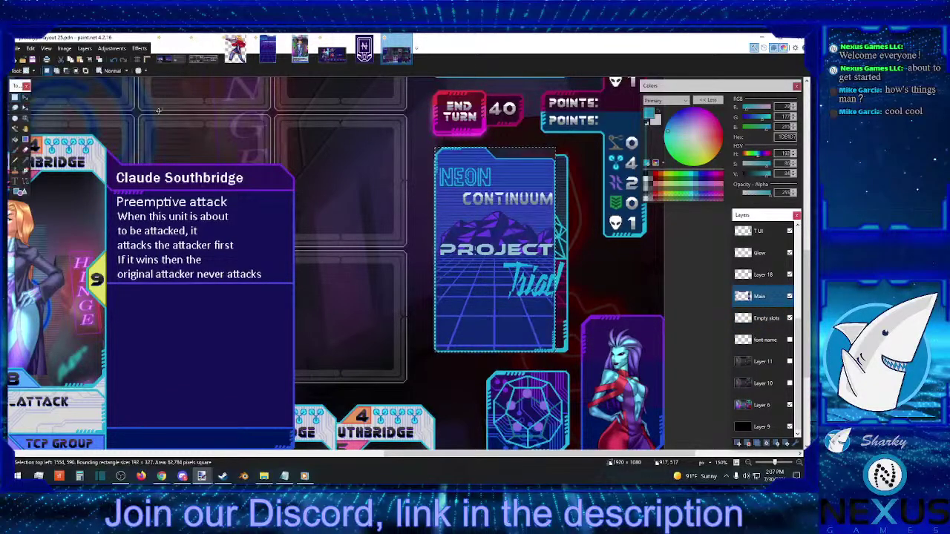
left_click(576, 148)
left_click_drag(575, 148, 554, 357)
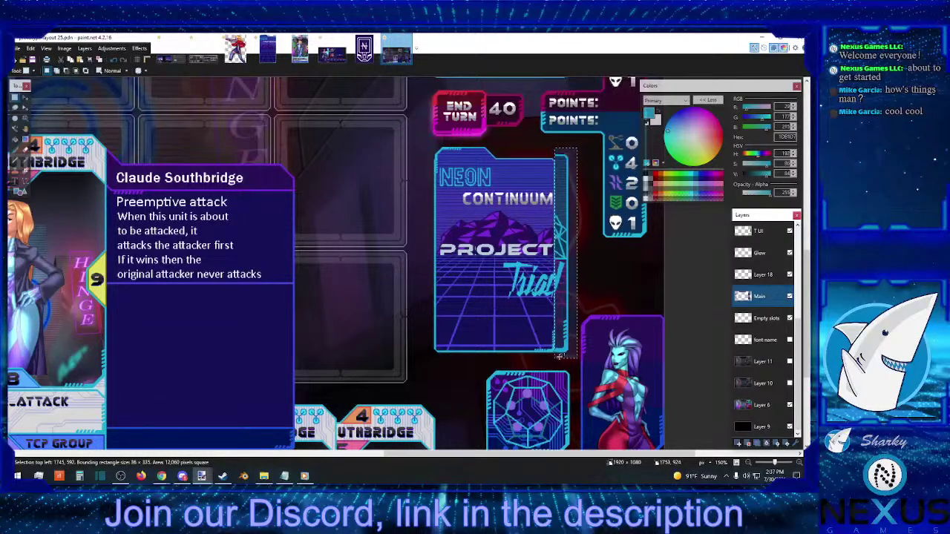
key("ctrl+x")
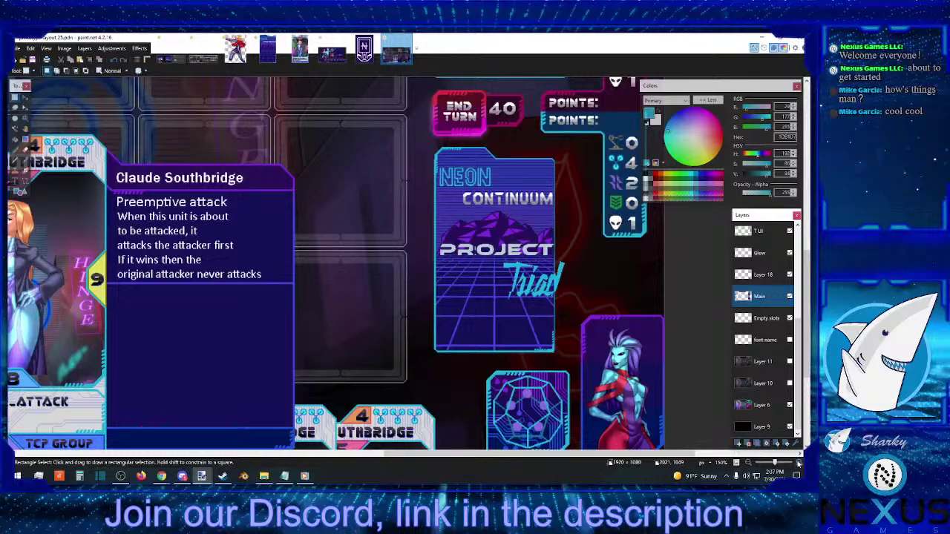
Step: Find the layer holding the lower Project Triad title, then delete that title from the Front layer
left_click(789, 274)
left_click(790, 275)
scroll(790, 276, "up", 3)
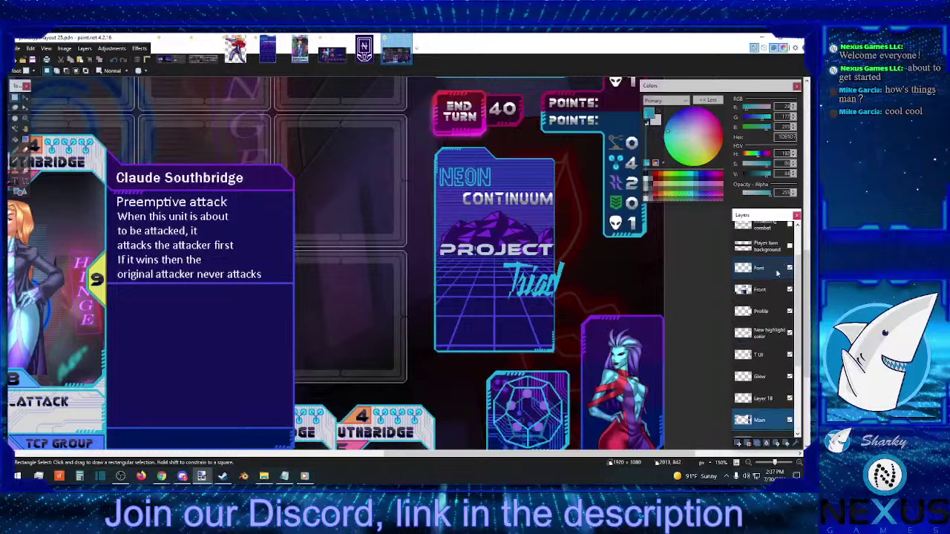
left_click(790, 289)
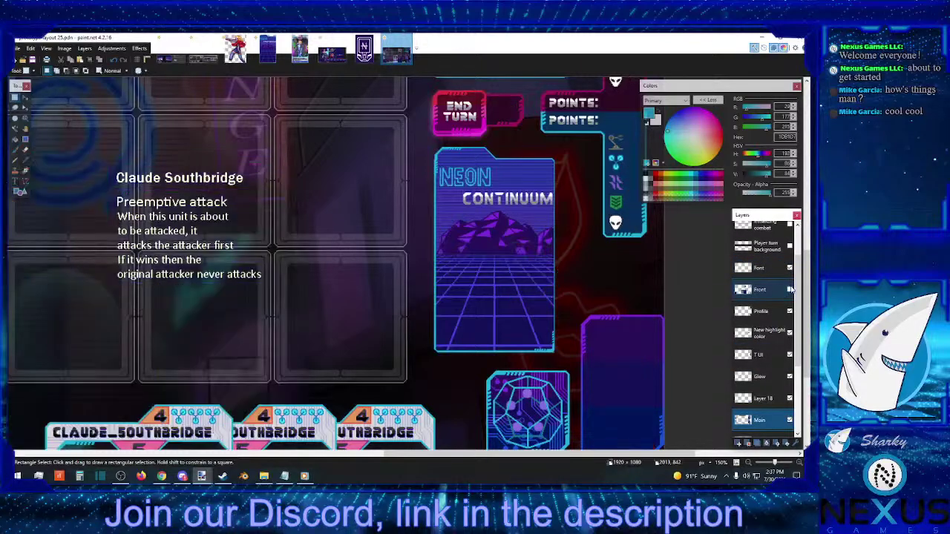
left_click(790, 290)
left_click(761, 289)
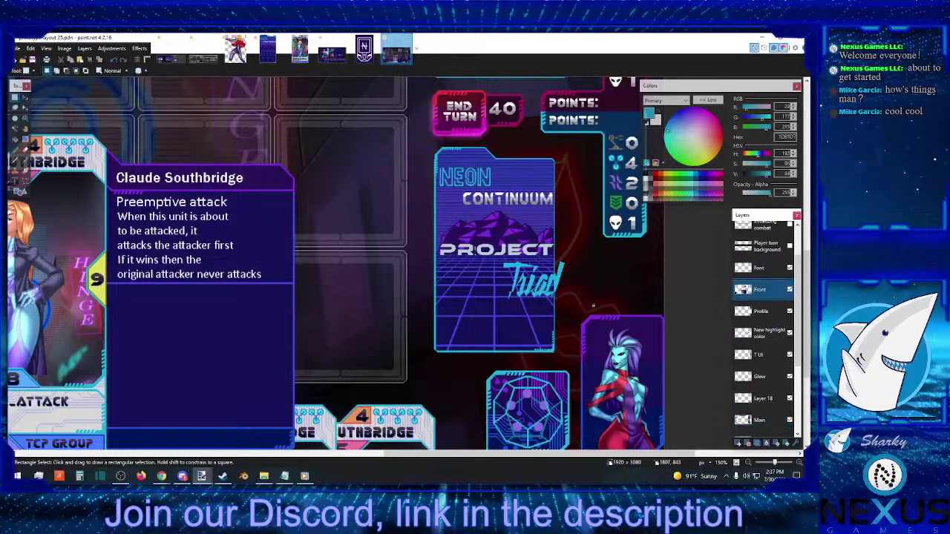
left_click_drag(593, 305, 403, 225)
key("Delete")
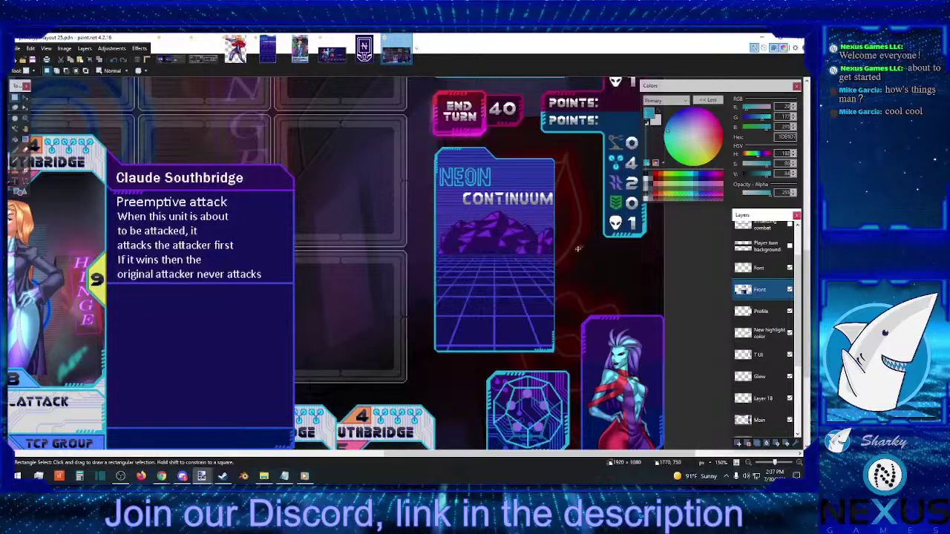
Step: Review the whole game board layout with the Neon Continuum card back in the lower deck position
left_click(747, 463)
left_click(747, 462)
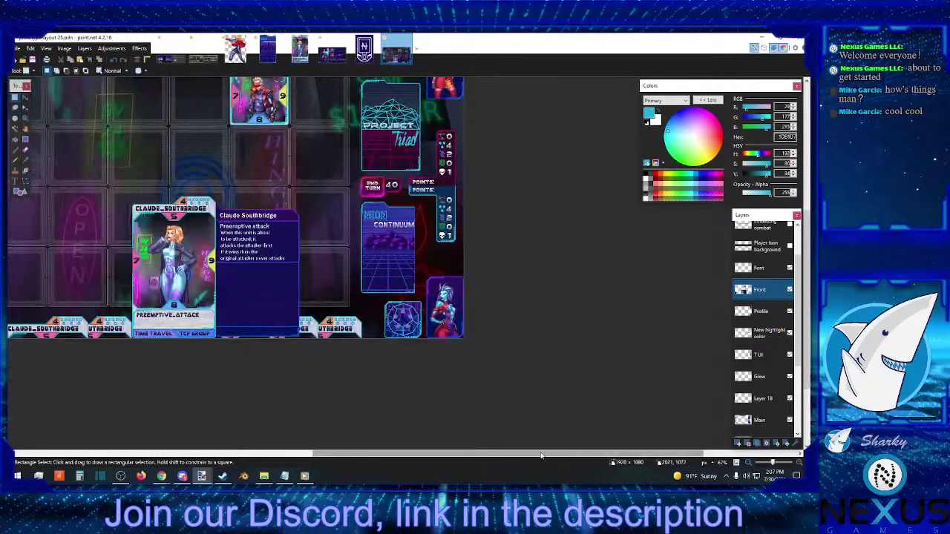
left_click_drag(529, 453, 454, 453)
scroll(509, 434, "up", 3)
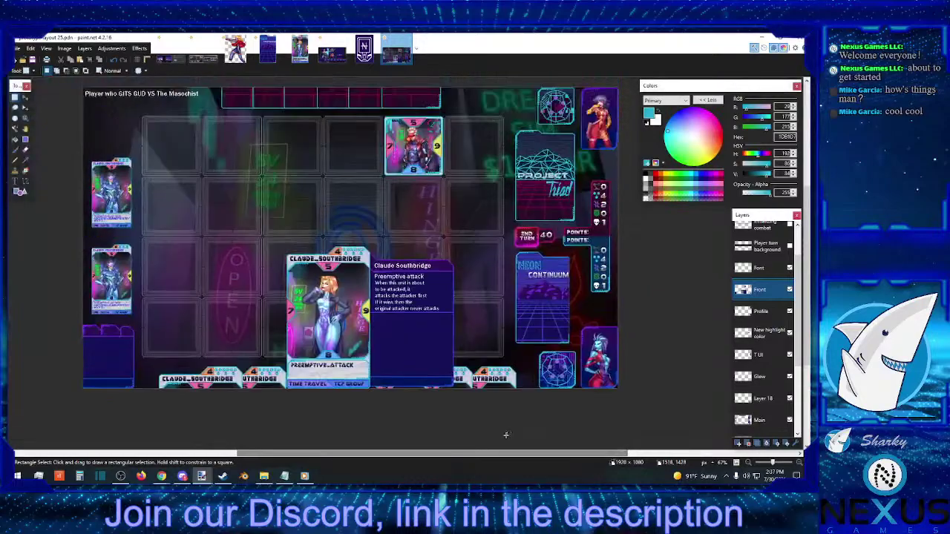
left_click(749, 463)
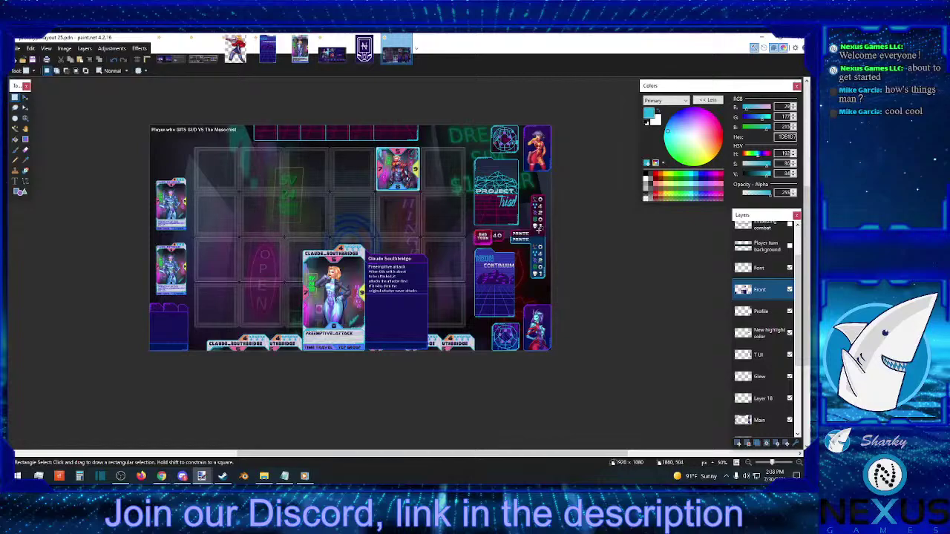
Step: Compare the standalone N token image with the lobby layout and examine that layout's white N symbols up close
left_click(331, 52)
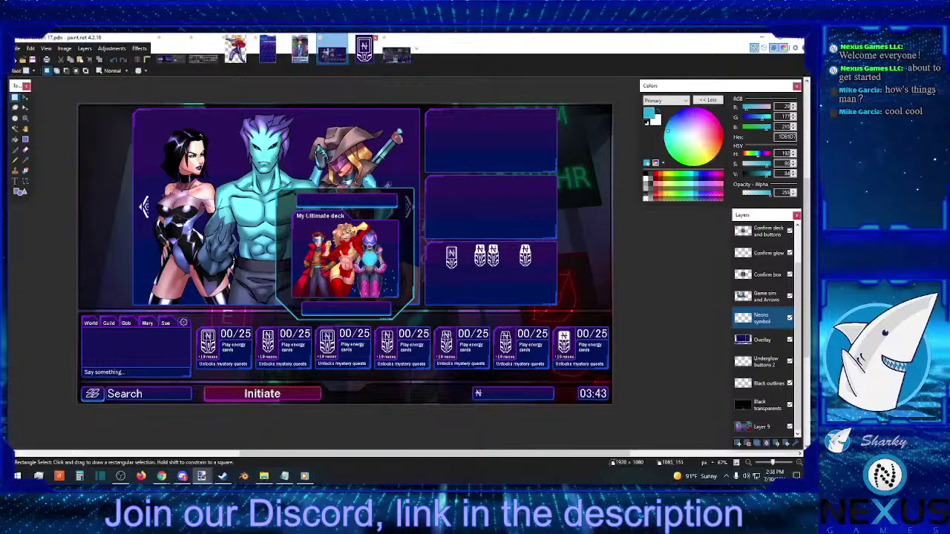
left_click(363, 48)
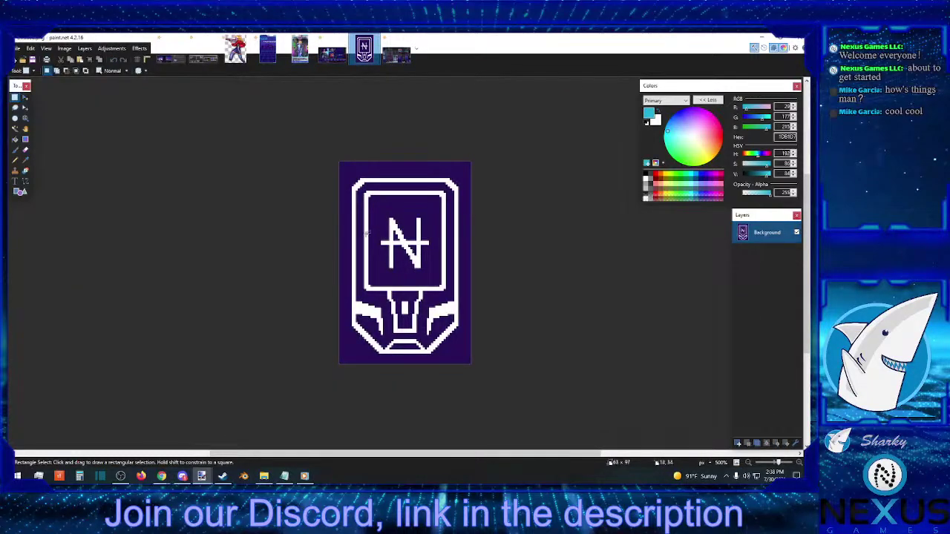
left_click(332, 50)
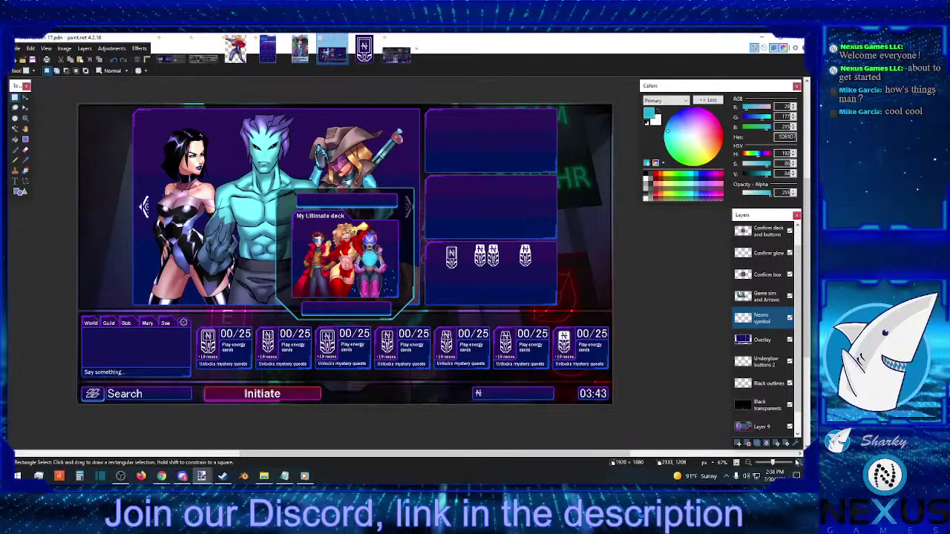
key("ctrl+plus")
key("ctrl+plus")
key("ctrl+plus")
left_click_drag(530, 458, 623, 458)
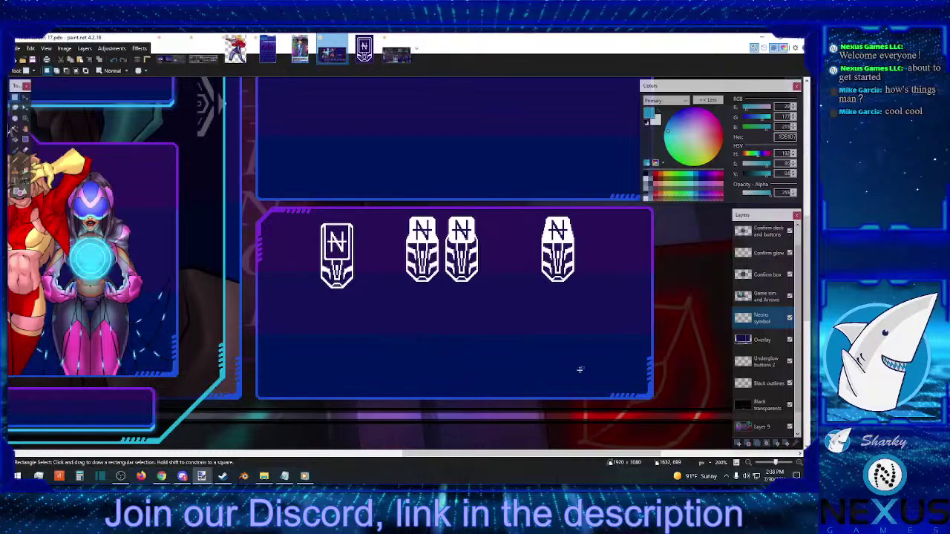
left_click(799, 462)
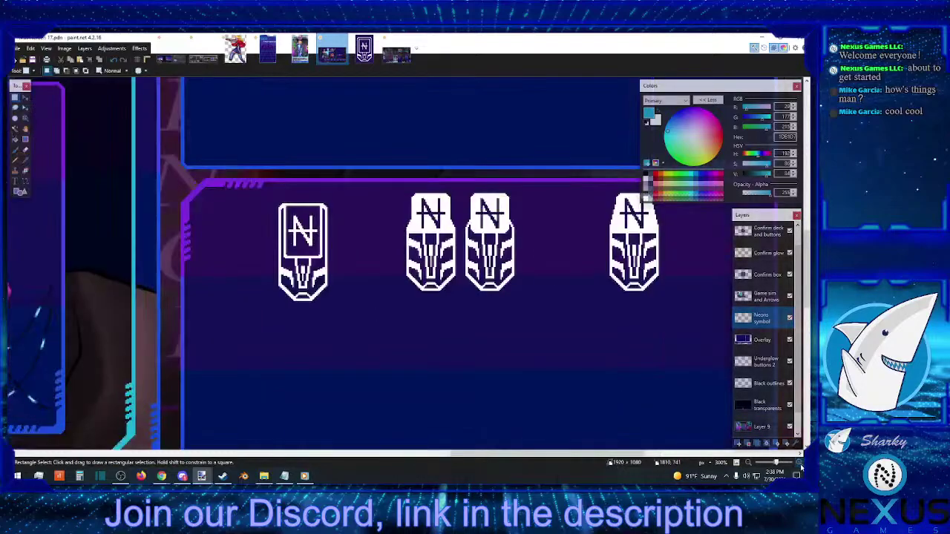
Step: Examine the leftmost framed N symbol up close in the lobby layout
left_click(799, 462)
left_click(799, 462)
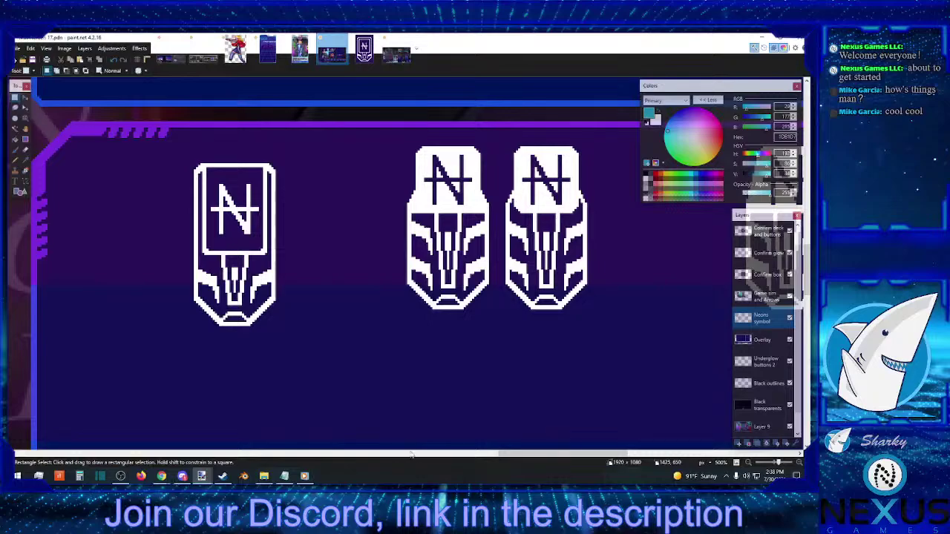
left_click(412, 454)
left_click_drag(421, 460, 506, 457)
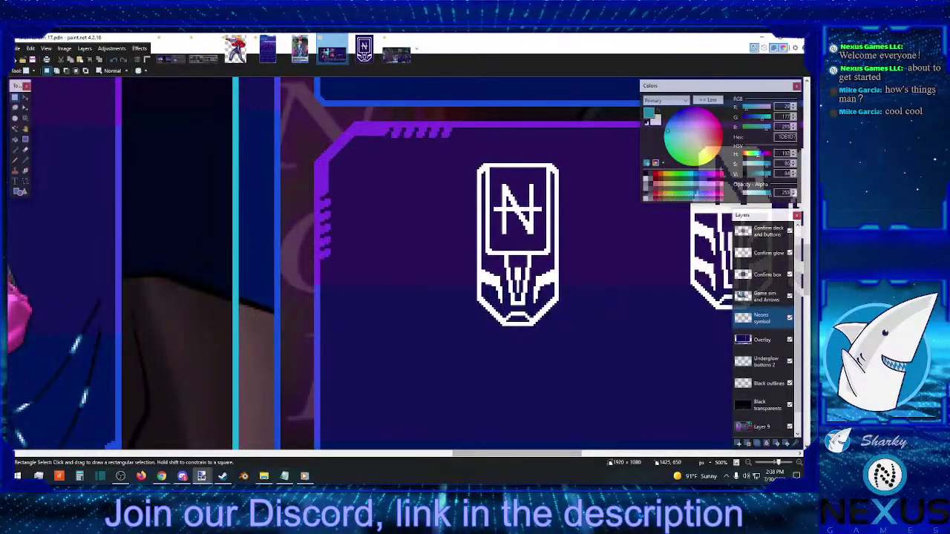
left_click(799, 464)
left_click(799, 463)
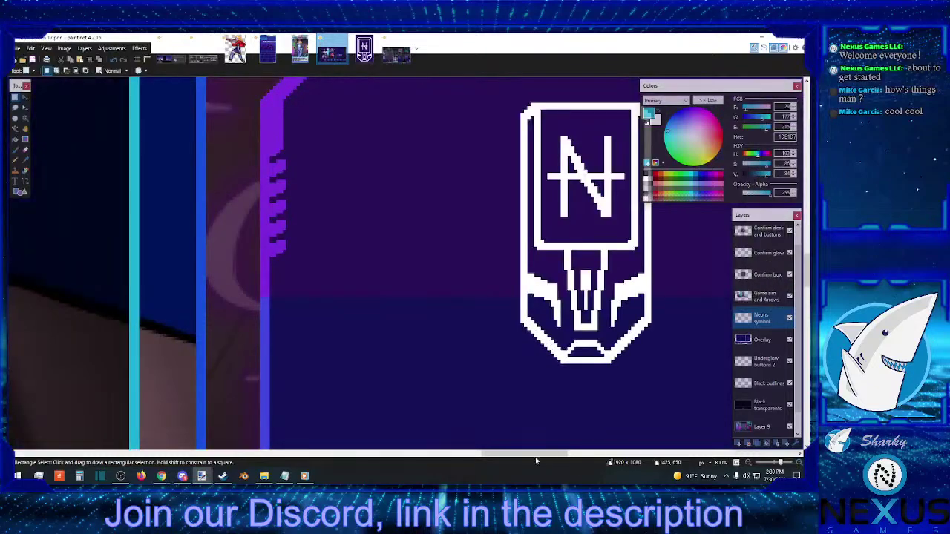
left_click_drag(495, 458, 520, 457)
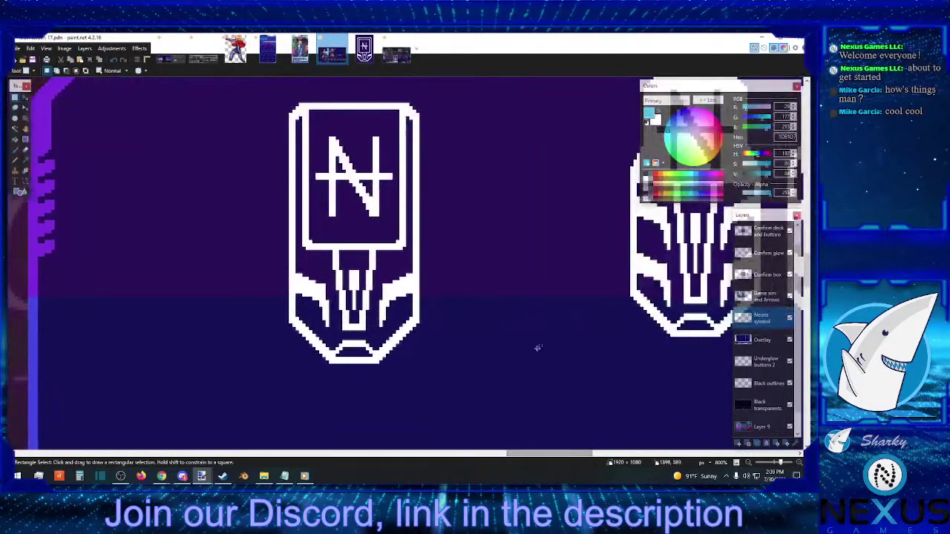
Step: Undo the recent moves of the side stripes on the leftmost N symbol and clear the selection
left_click(117, 62)
left_click(118, 62)
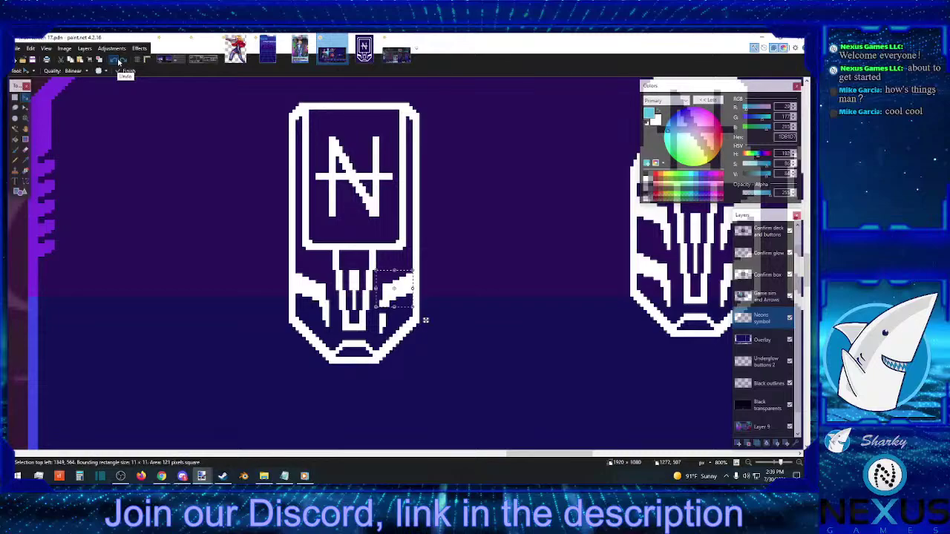
left_click(117, 62)
left_click(118, 63)
left_click(118, 62)
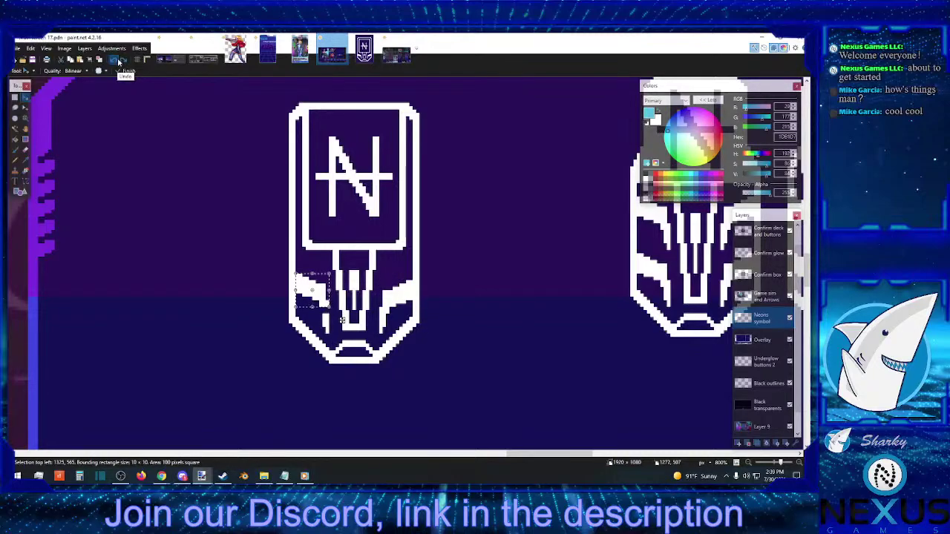
left_click(118, 62)
left_click(15, 97)
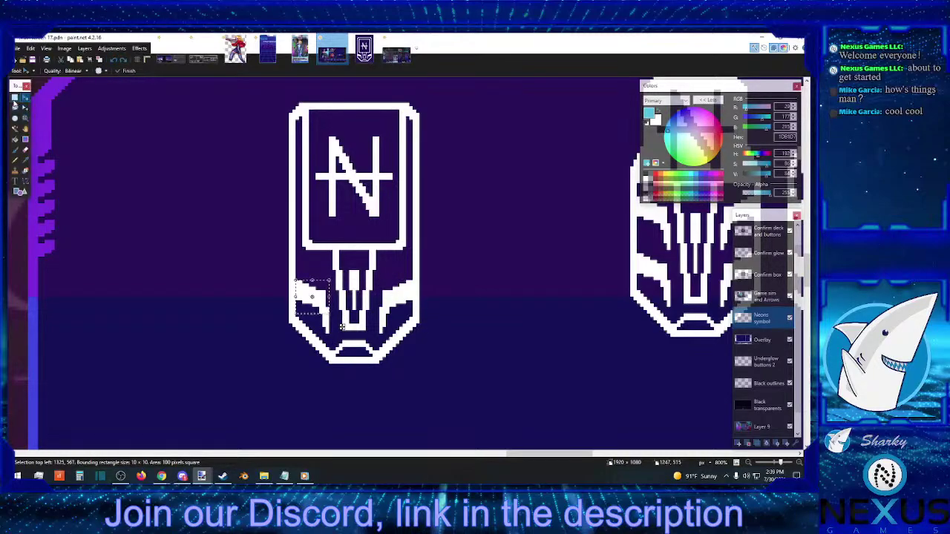
left_click(420, 205)
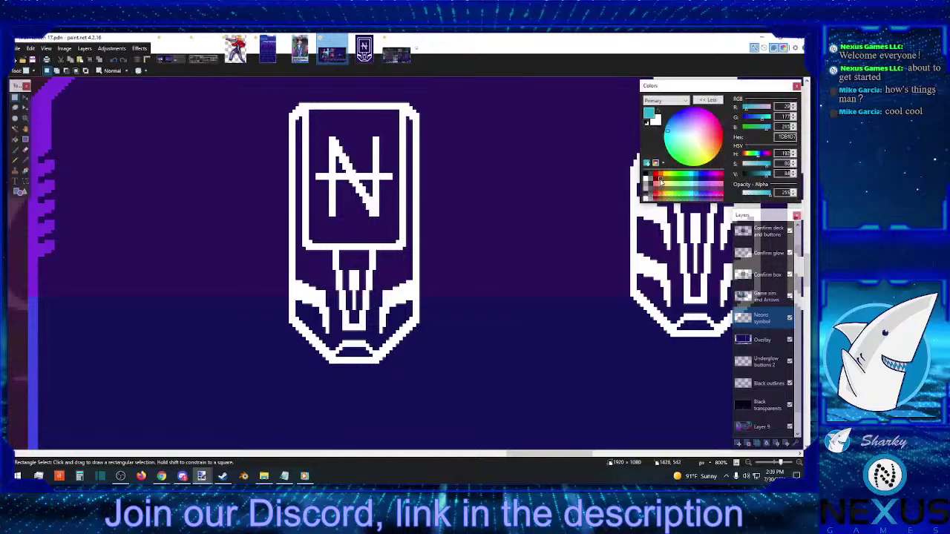
Step: Try to restore the undone changes to the leftmost N symbol
left_click(124, 60)
left_click(123, 61)
left_click(123, 60)
left_click(127, 60)
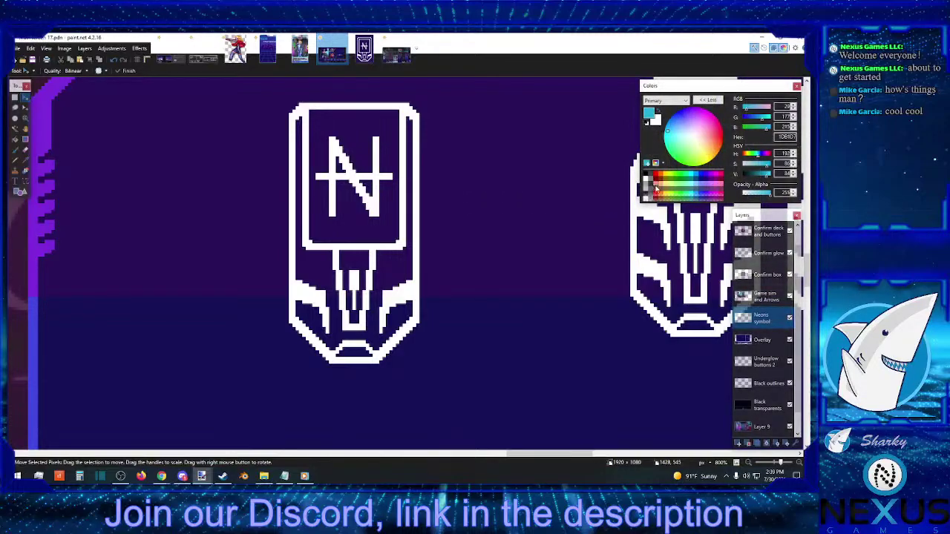
Step: Sample the symbol's white and pencil a small horizontal bar on each side of the central motif below the N frame
left_click(25, 160)
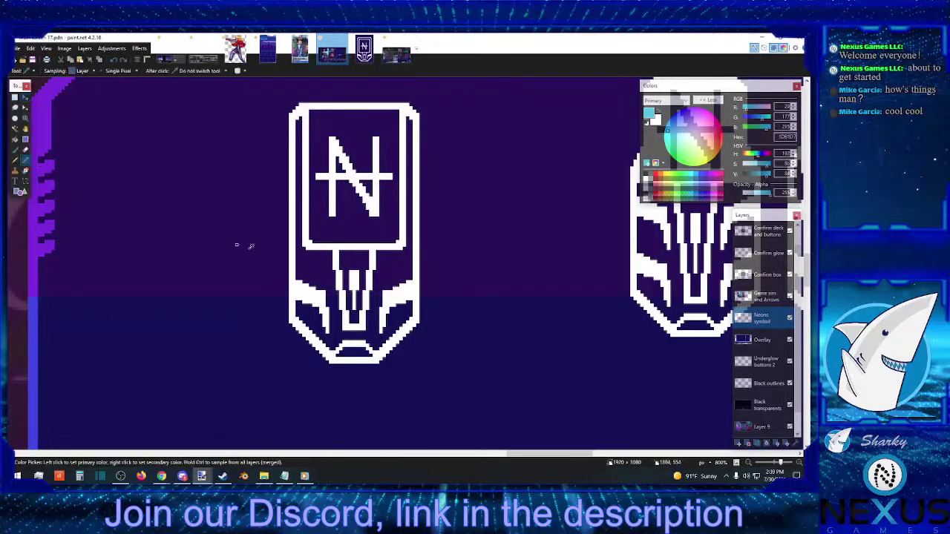
left_click(310, 289)
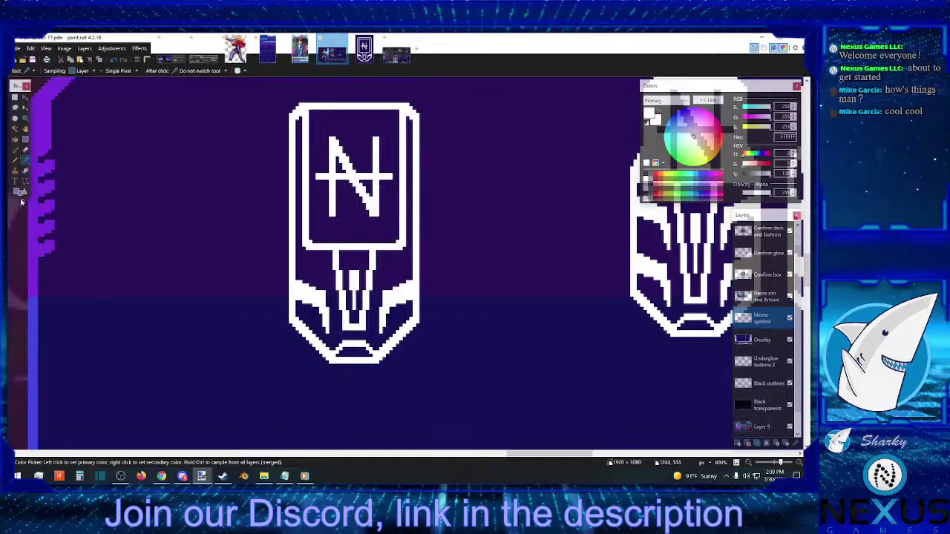
left_click(15, 160)
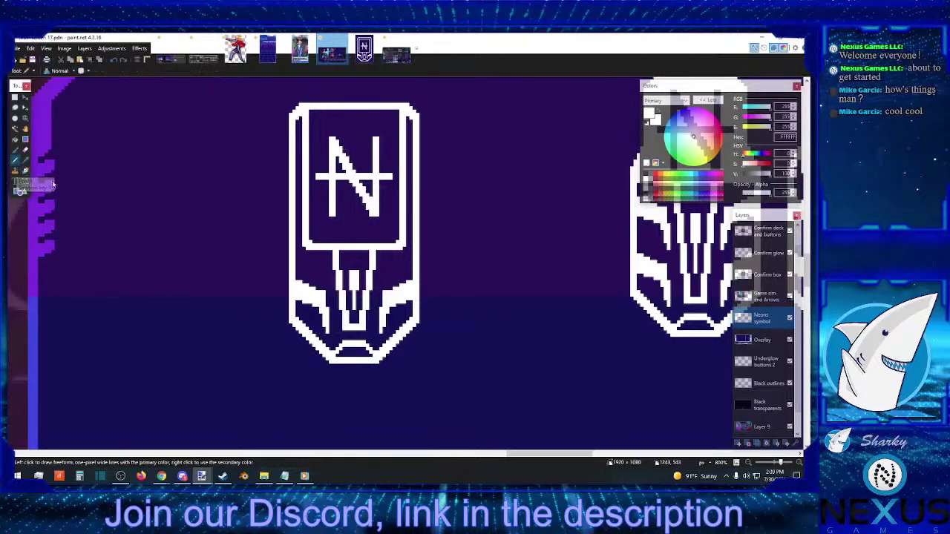
left_click(799, 464)
left_click(799, 464)
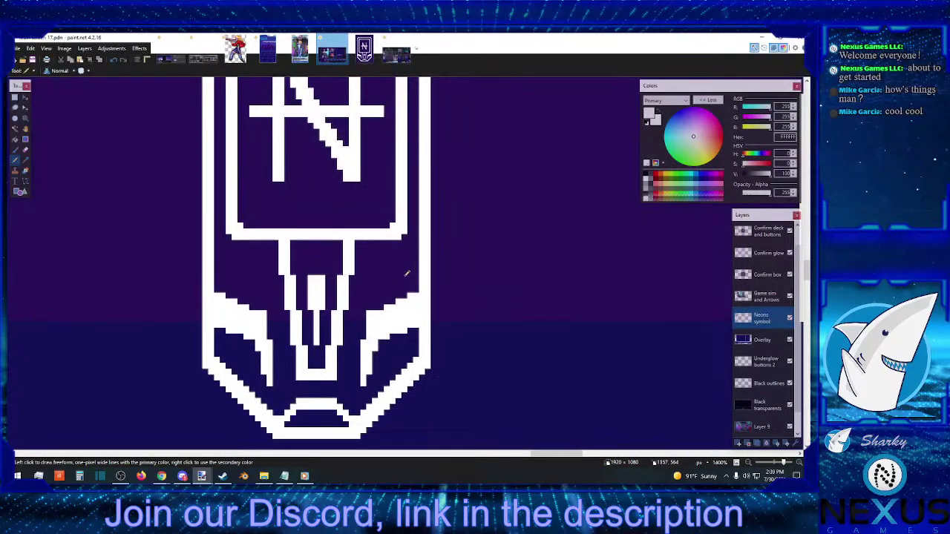
scroll(407, 273, "down", 2)
mouse_move(362, 202)
left_mouse_down()
mouse_move(364, 211)
mouse_move(397, 205)
left_mouse_up()
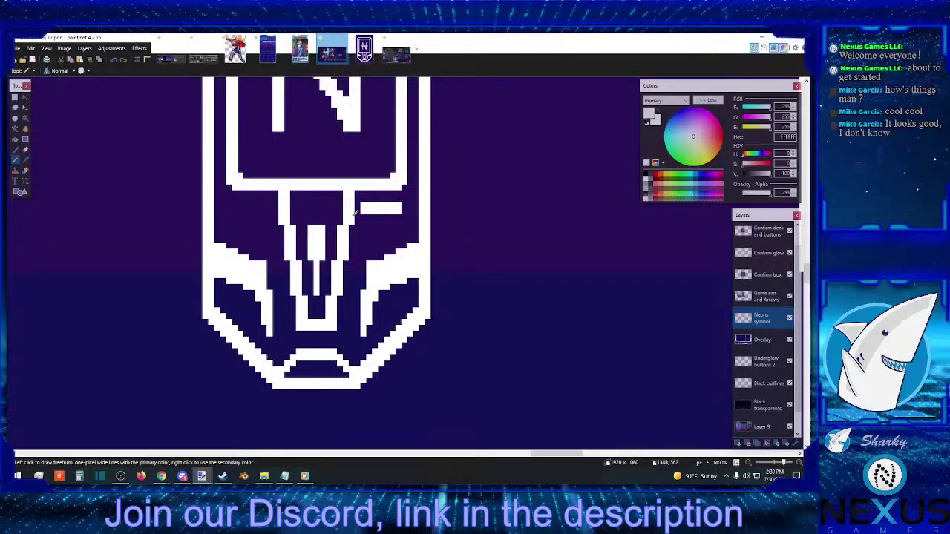
left_click_drag(364, 213, 397, 214)
mouse_move(270, 202)
left_mouse_down()
mouse_move(236, 203)
mouse_move(272, 216)
mouse_move(233, 214)
mouse_move(271, 223)
left_mouse_up()
Step: Delete the inner edge column of each white bar to widen its gap to the central motif
left_click(15, 98)
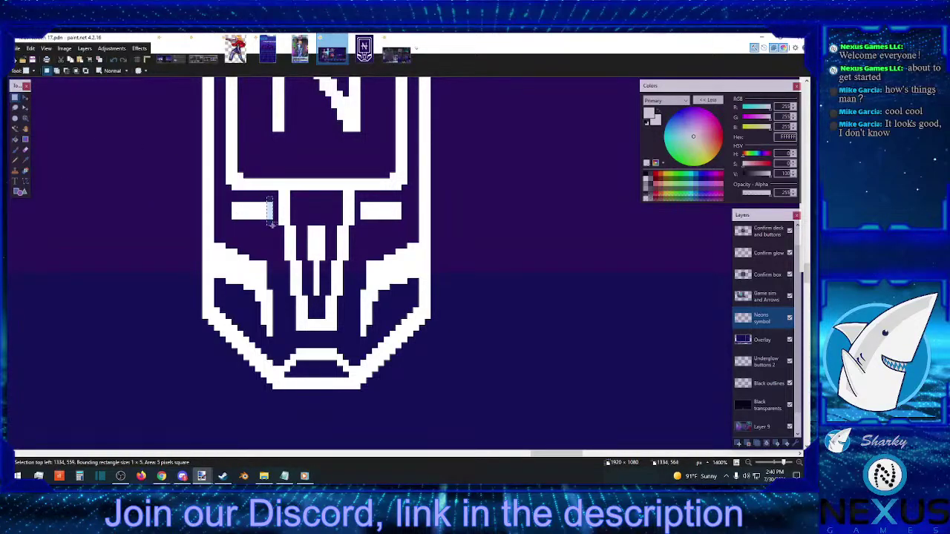
key("Delete")
key("ctrl+d")
left_click_drag(361, 196, 365, 221)
key("Delete")
key("ctrl+d")
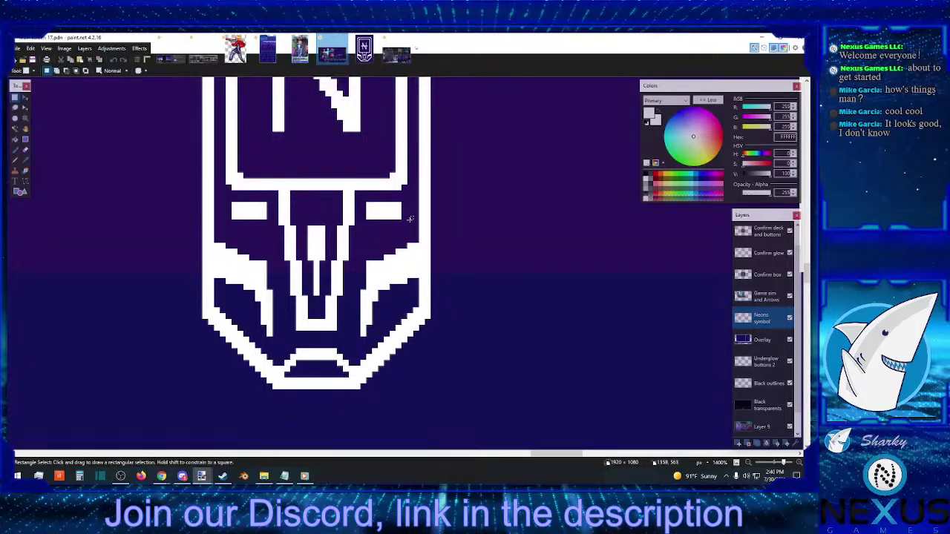
Step: Pencil white pixels onto the outer upper ends of both bars so they end in a step
left_click(15, 159)
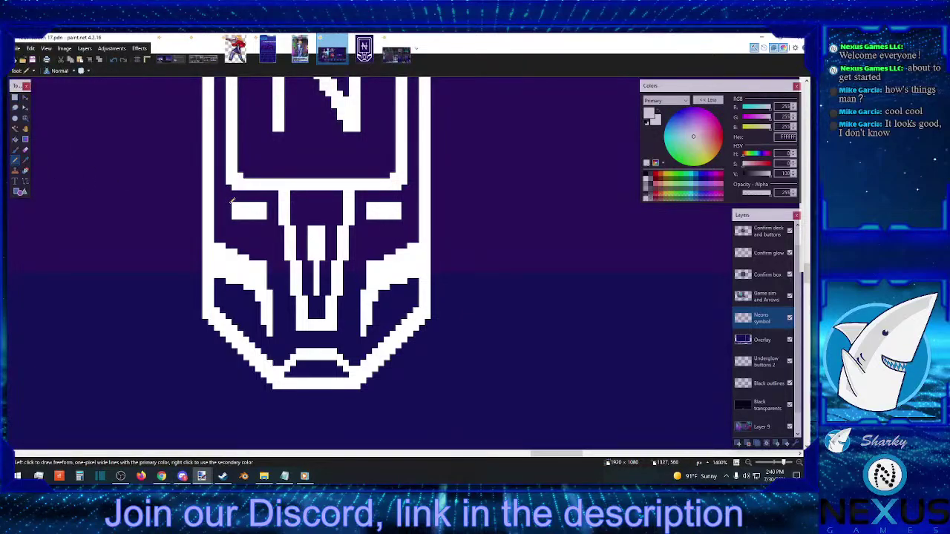
left_click(406, 206)
left_click(748, 463)
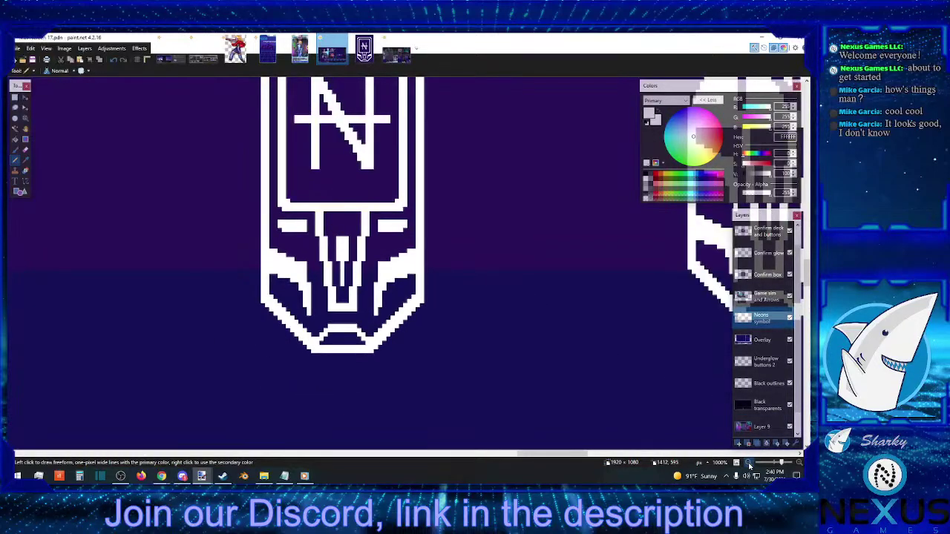
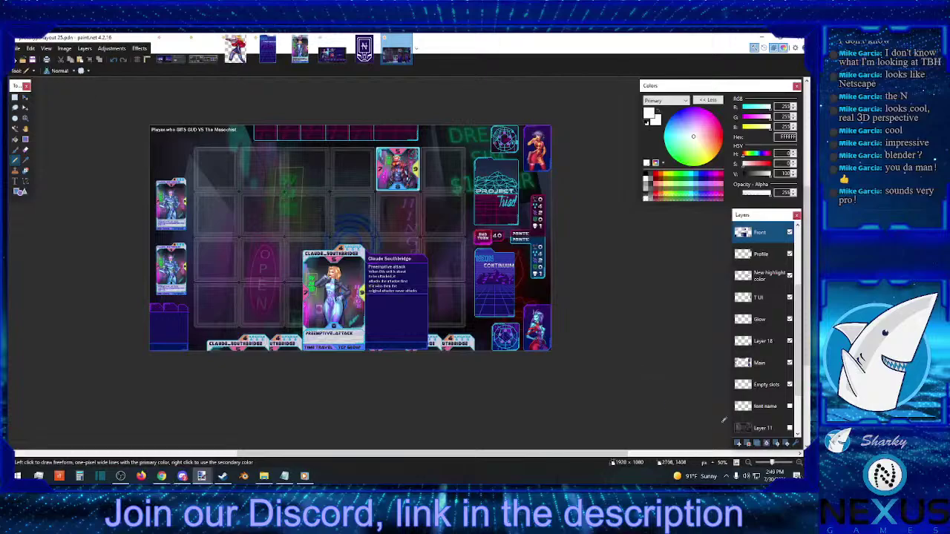
left_click(770, 476)
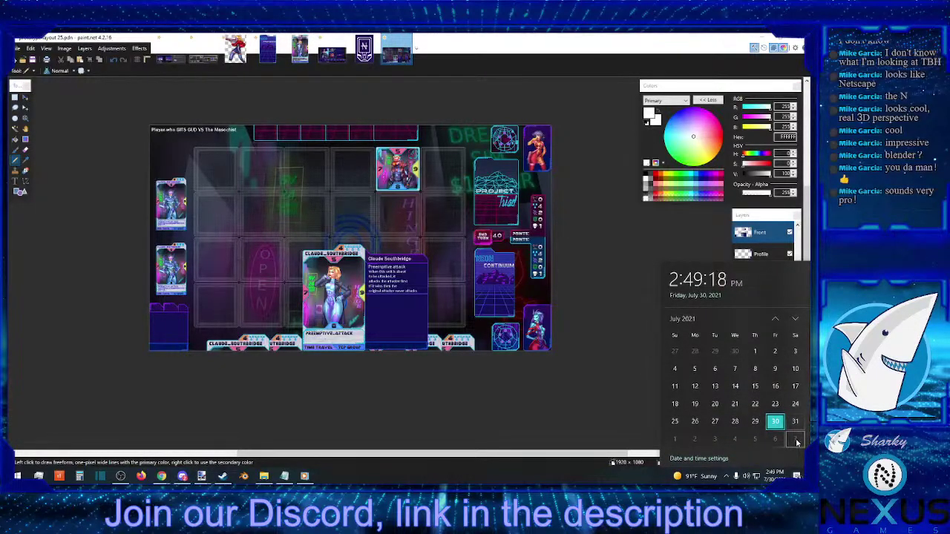
left_click(772, 477)
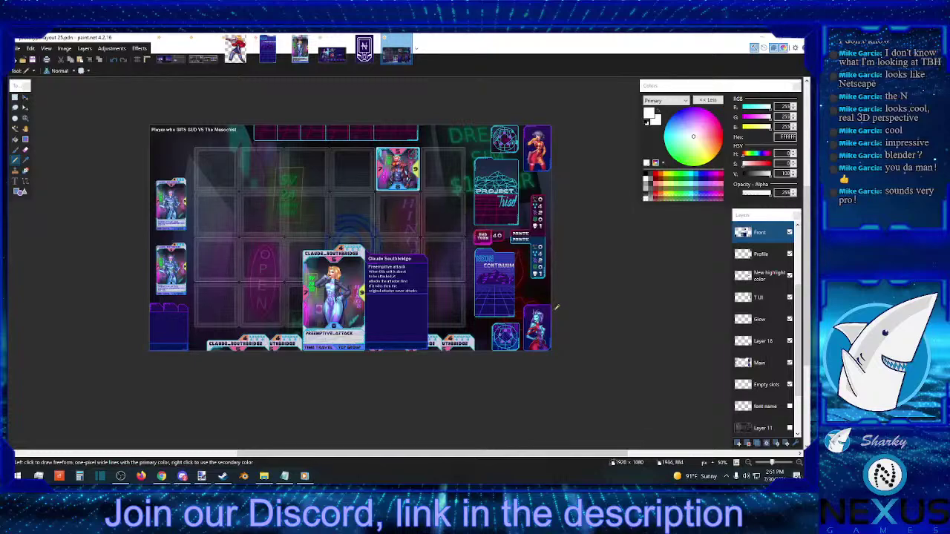
Step: Return to the lobby layout and compare the reworked framed N symbol with the other symbols at normal size
left_click(341, 63)
scroll(509, 241, "down", 3)
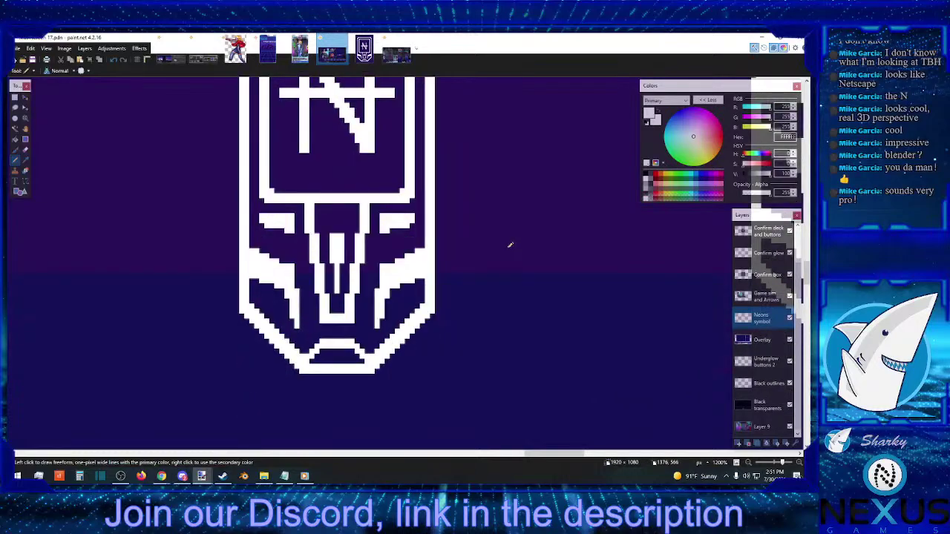
left_click(748, 463)
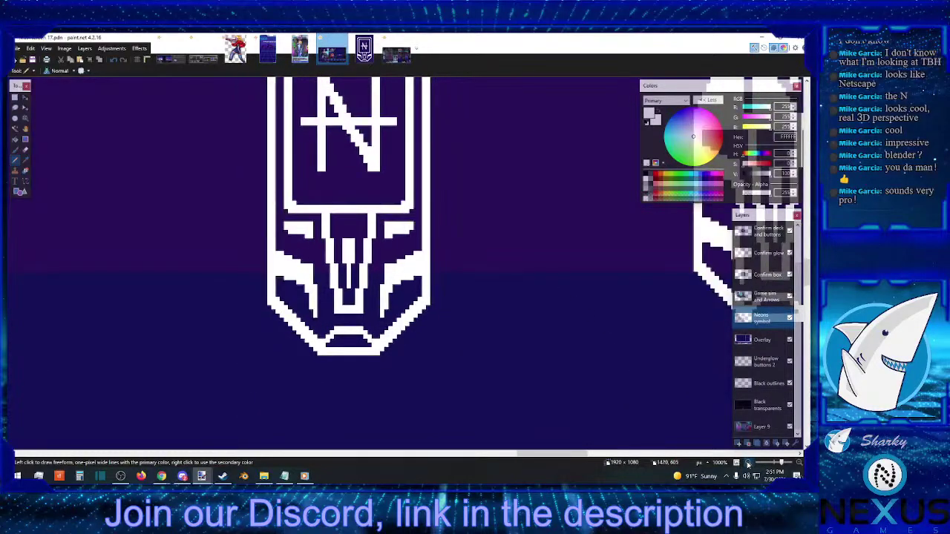
left_click(747, 463)
left_click(748, 463)
left_click(747, 463)
left_click(748, 463)
left_click(748, 464)
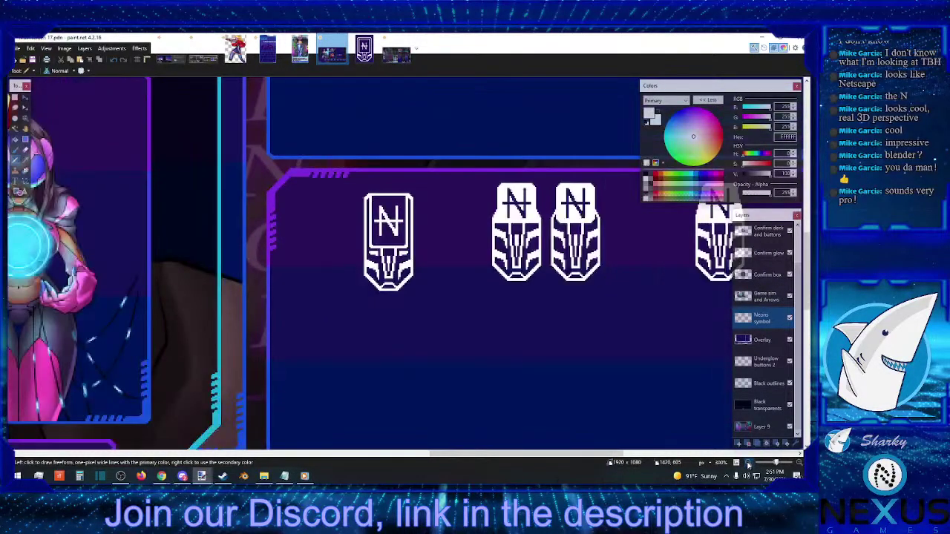
left_click(748, 464)
scroll(544, 312, "down", 1)
scroll(520, 321, "up", 2)
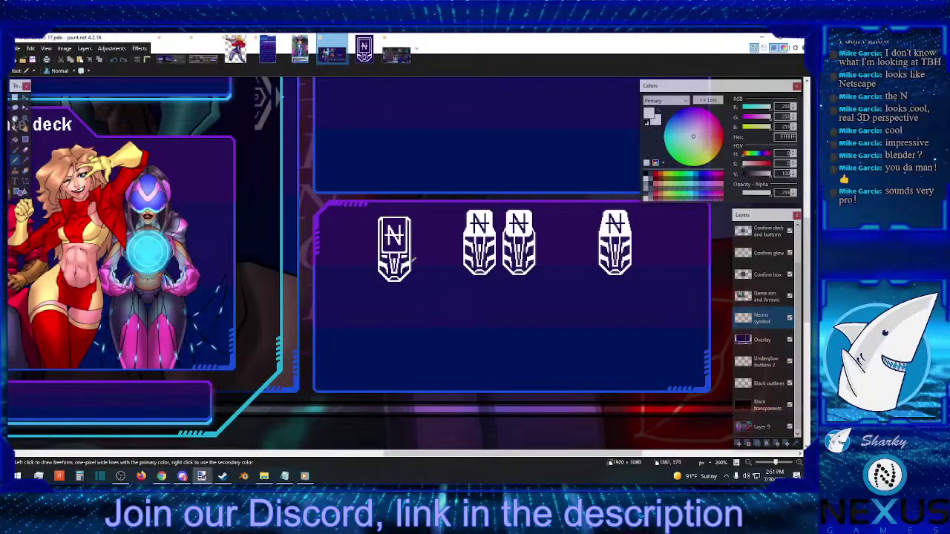
Step: Extend both side bars of the framed N symbol downward at their inner ends to form tapered wedges
left_click(798, 463)
left_click(797, 463)
left_click(797, 464)
left_click(798, 464)
left_click(797, 464)
left_click(798, 463)
left_click(797, 464)
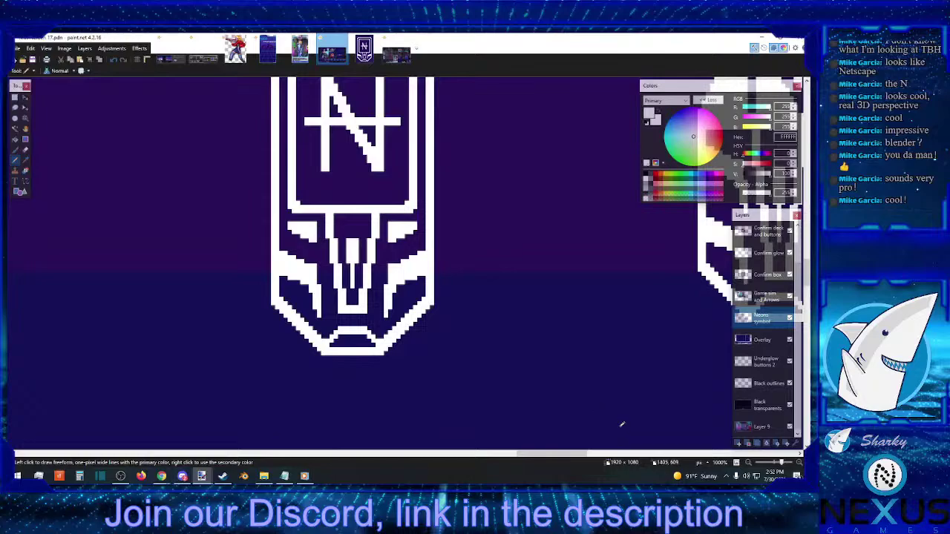
scroll(749, 462, "down", 8)
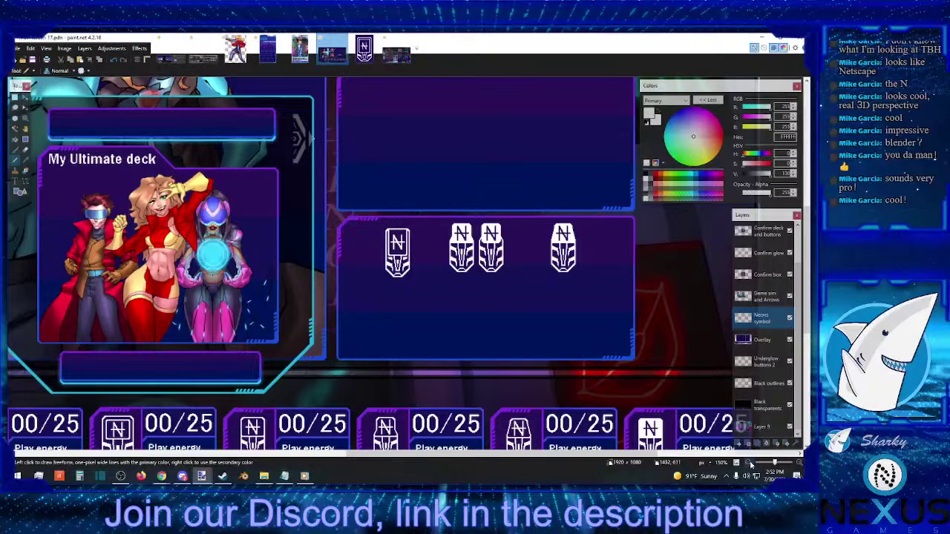
Step: Pencil a small white block inside the top of the central motif, between the two wedges
left_click(798, 462)
left_click(798, 462)
left_click(799, 462)
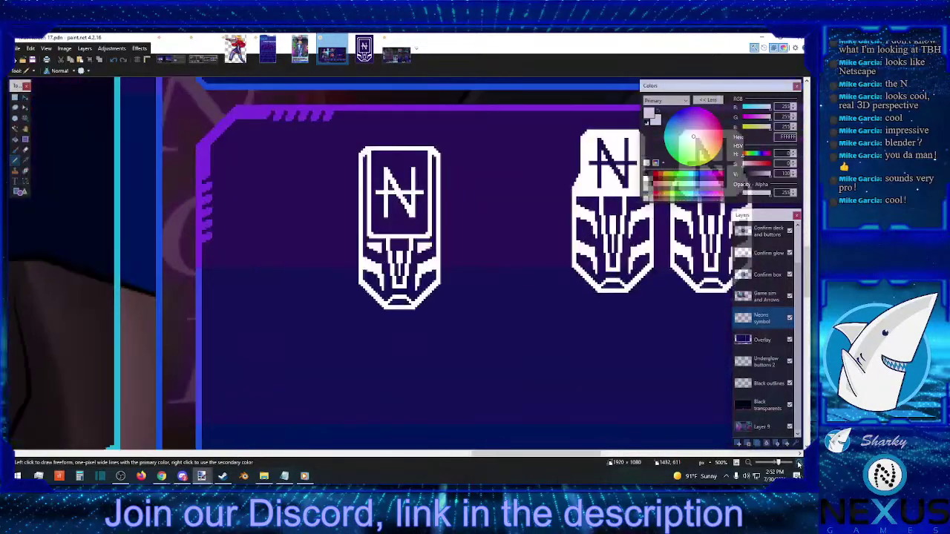
left_click(798, 462)
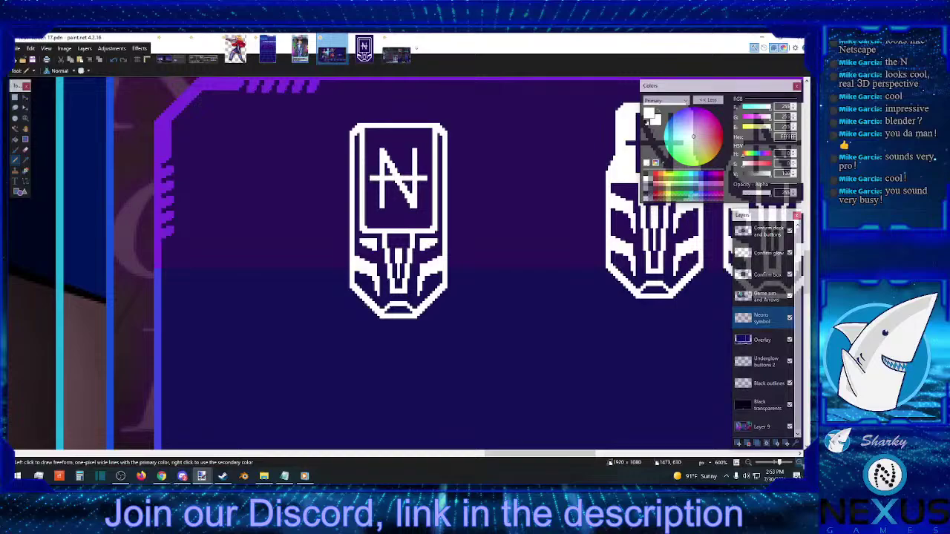
key("ctrl+plus")
key("ctrl+plus")
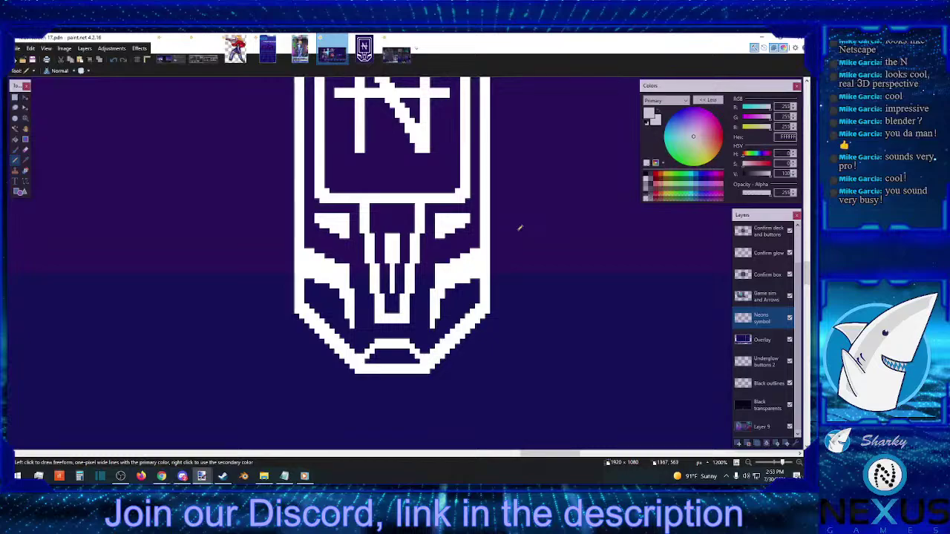
left_click(383, 217)
left_click_drag(386, 219, 408, 223)
left_click(113, 60)
left_click_drag(381, 216, 398, 223)
Step: Delete a 5 × 2 pixel strip beneath the new block to separate it from the central bar, and review the symbol
left_click(15, 98)
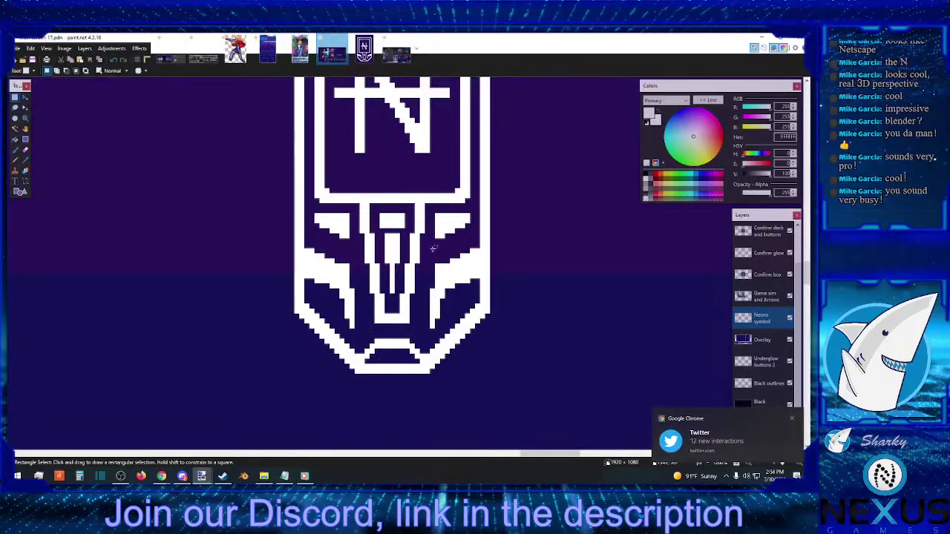
left_click(788, 420)
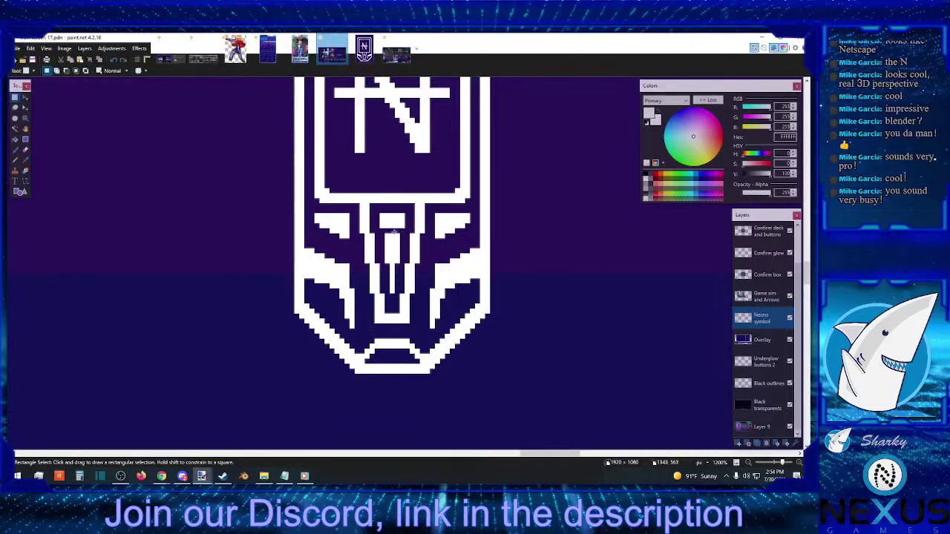
left_click_drag(380, 230, 401, 239)
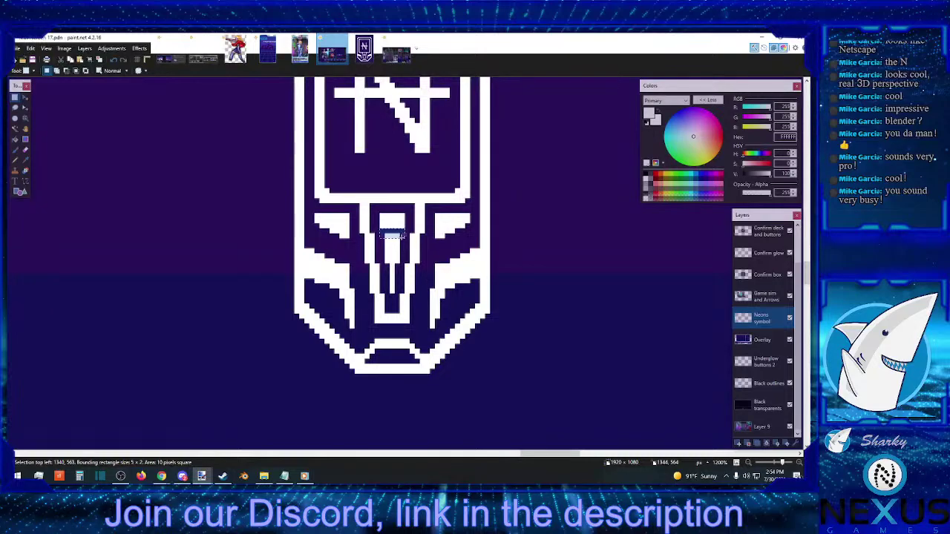
left_click(401, 236)
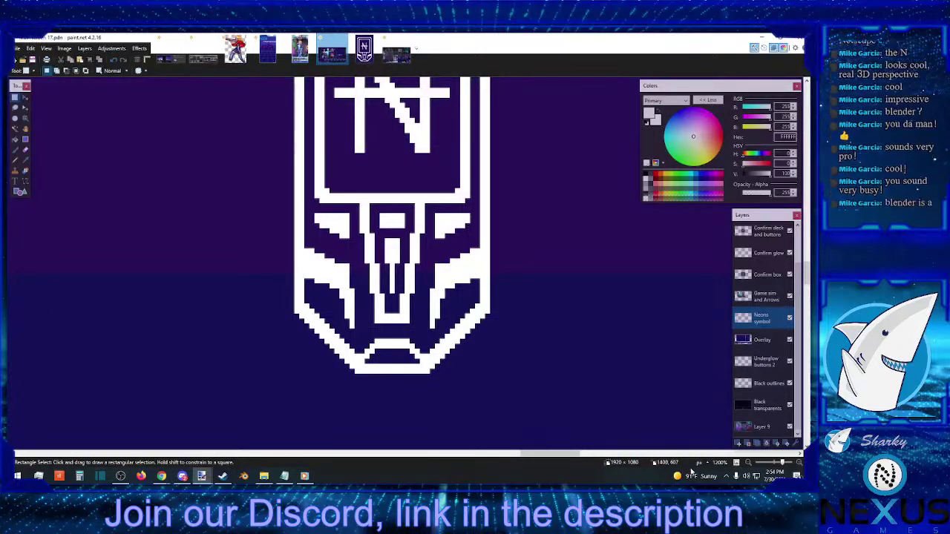
left_click(747, 464)
left_click(747, 464)
left_click(747, 464)
left_click(747, 464)
left_click(747, 464)
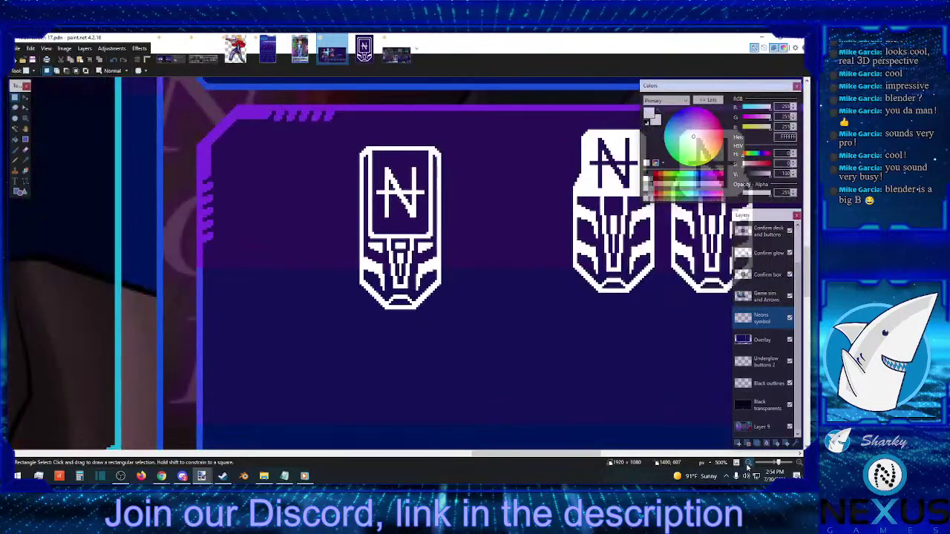
Step: Compare the framed N symbol with the neighbouring white N symbols at reduced size
left_click(747, 464)
left_click(747, 463)
left_click(747, 463)
left_click(747, 464)
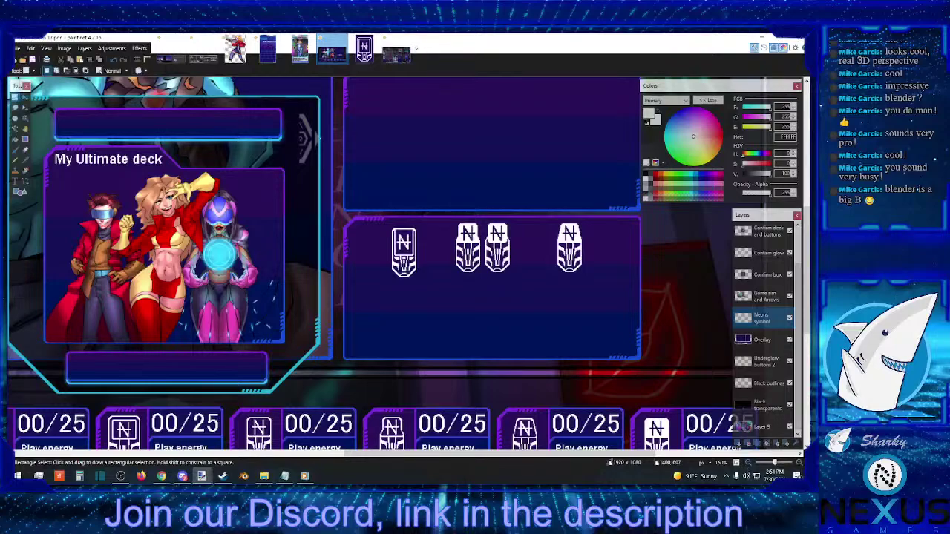
left_click(800, 464)
left_click(800, 464)
left_click(800, 464)
left_click(800, 464)
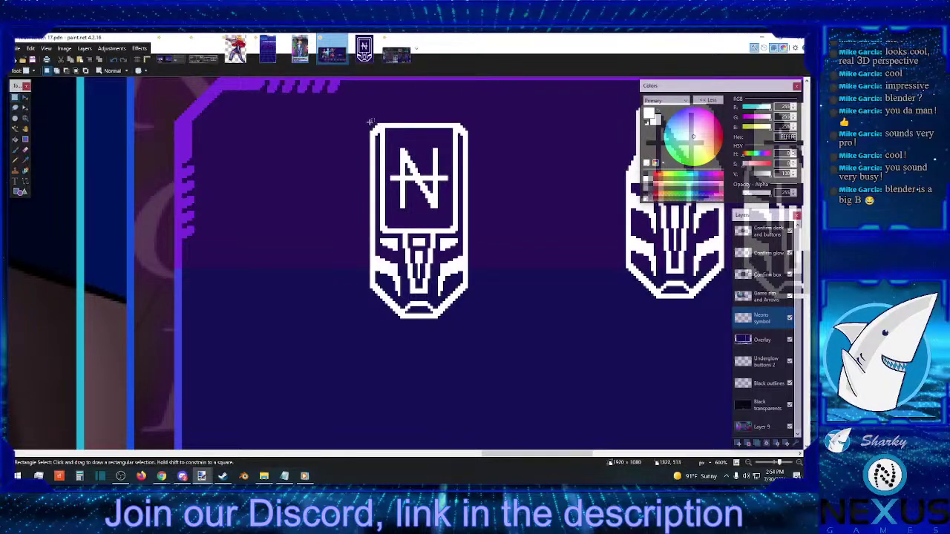
Step: Duplicate the framed N symbol to its right and delete 2 × 10 pixel strips to detach the copy's lower side bars from the frame
left_click_drag(372, 121, 468, 318)
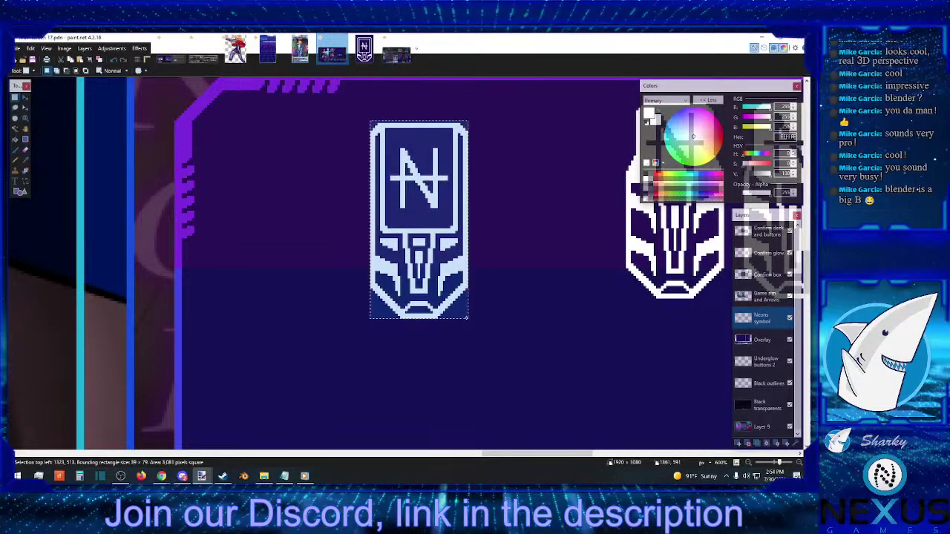
key("m")
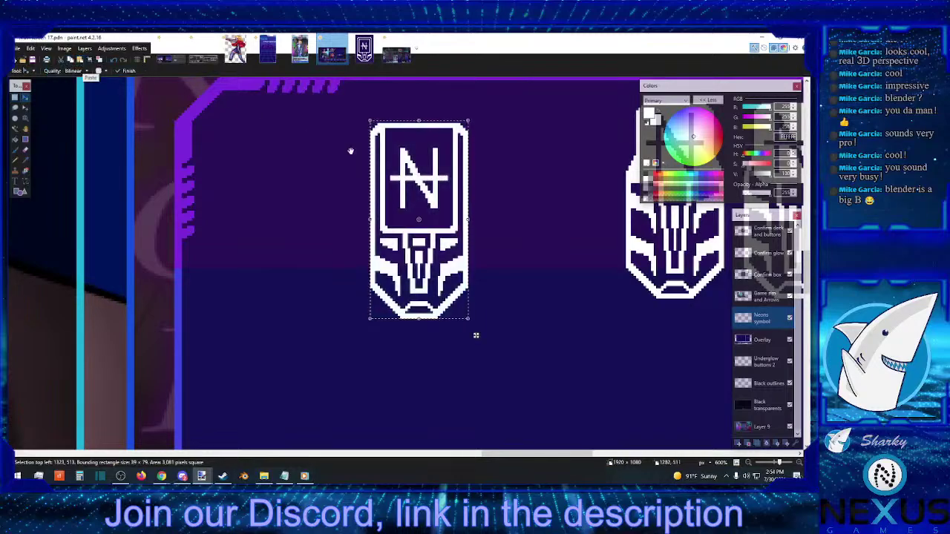
left_click_drag(436, 178, 545, 178)
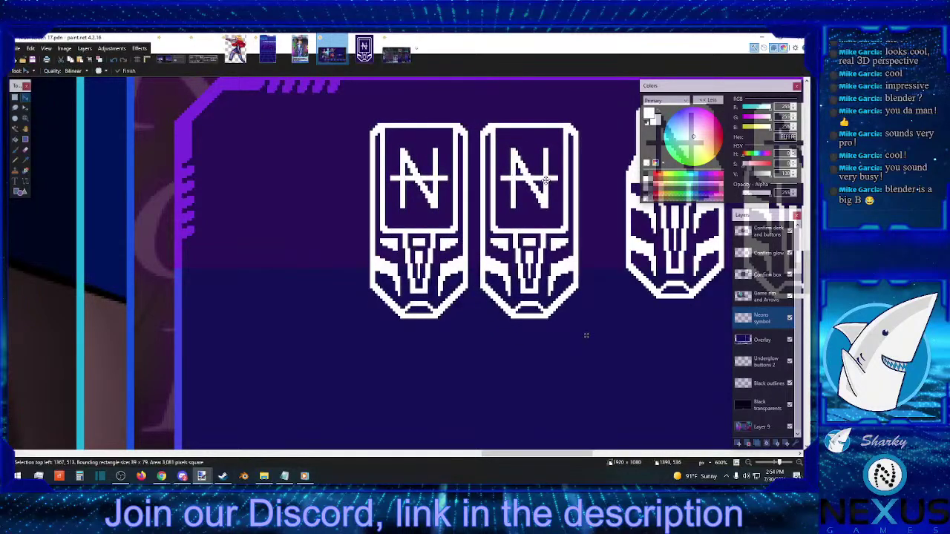
key("s")
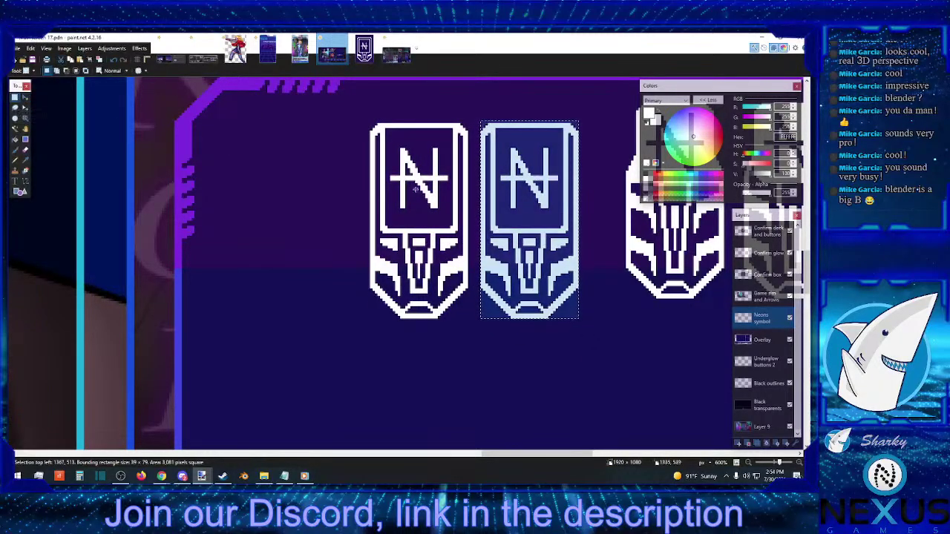
left_click_drag(490, 256, 488, 276)
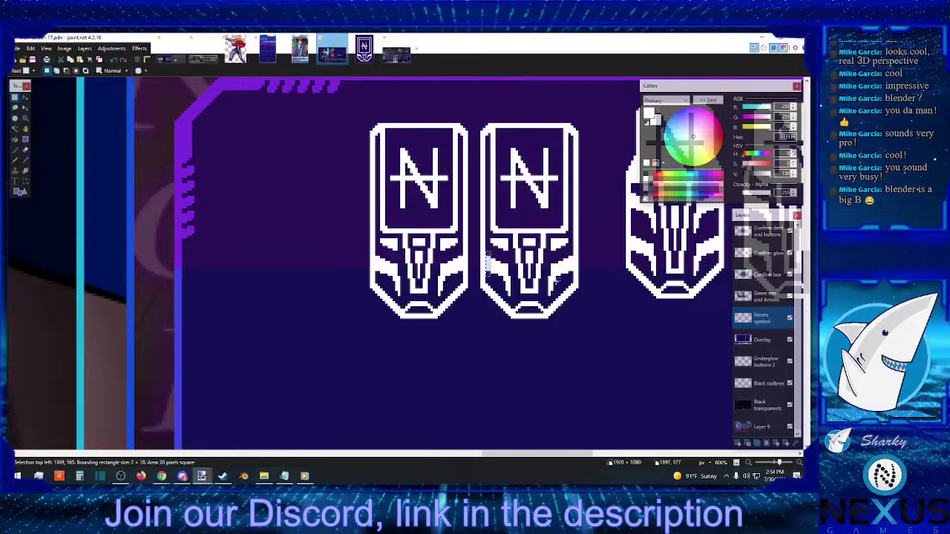
left_click(563, 294)
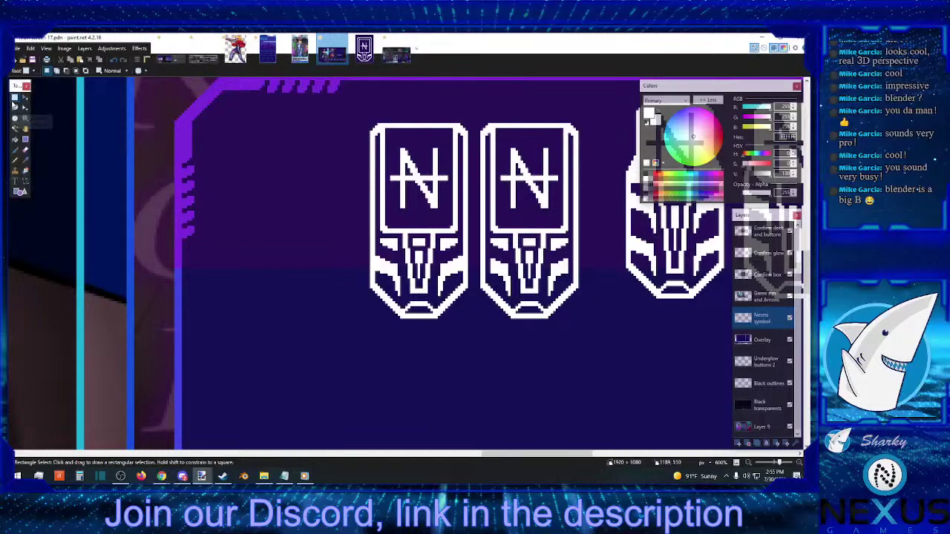
Step: Move both framed N symbols together 50 pixels to the left to make room beside them
left_click_drag(597, 113, 362, 364)
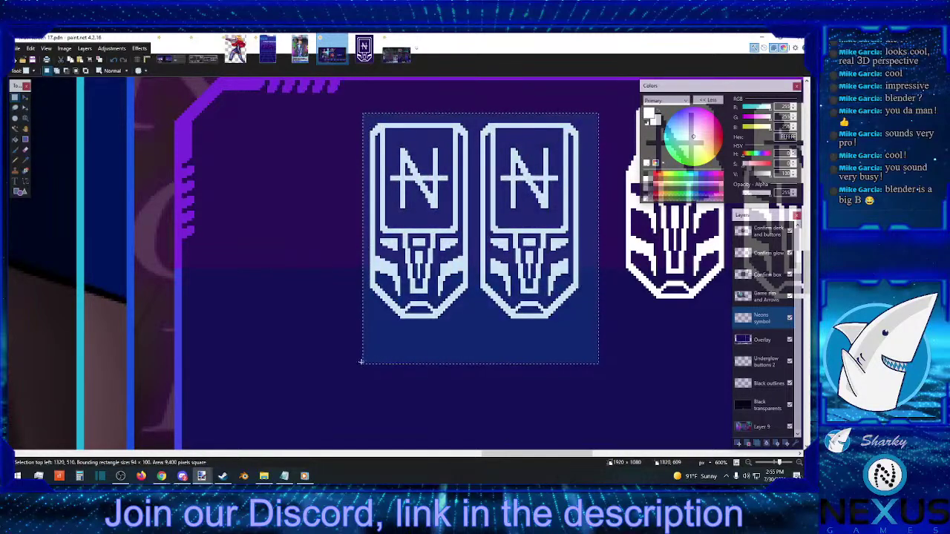
left_click(25, 98)
key("Left")
key("Left")
key("Left")
key("Left")
key("Left")
key("Left")
key("Left")
key("Left")
key("Left")
key("Left")
key("Left")
key("Left")
key("Left")
key("Left")
key("Left")
key("Left")
key("Left")
key("Left")
key("Left")
key("Left")
key("Left")
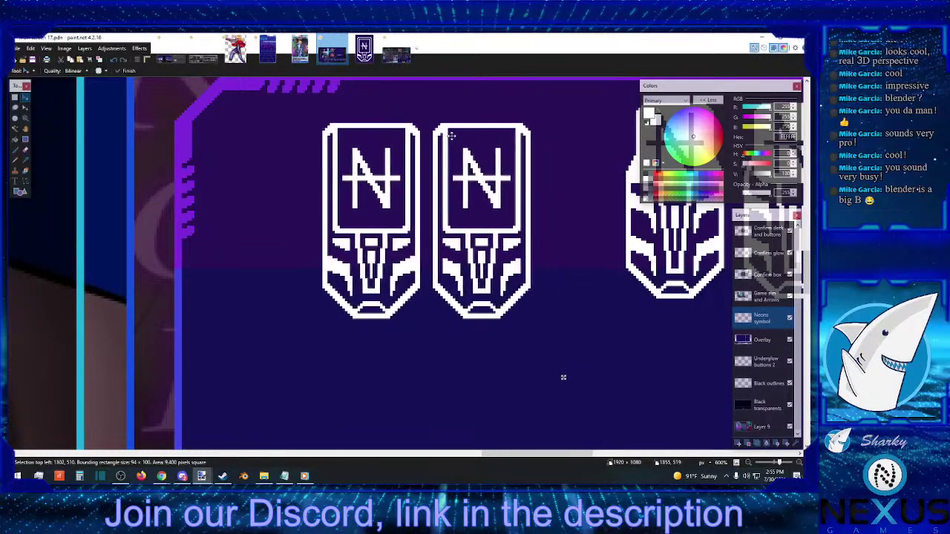
key("Left")
key("Left")
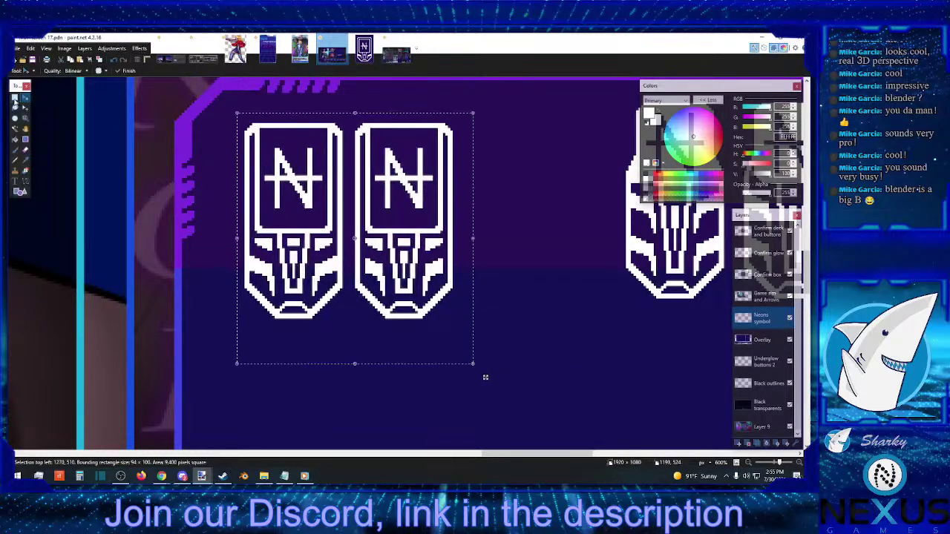
Step: Duplicate the second framed N symbol and place the copy 44 pixels to its right
key("s")
left_click_drag(357, 123, 455, 321)
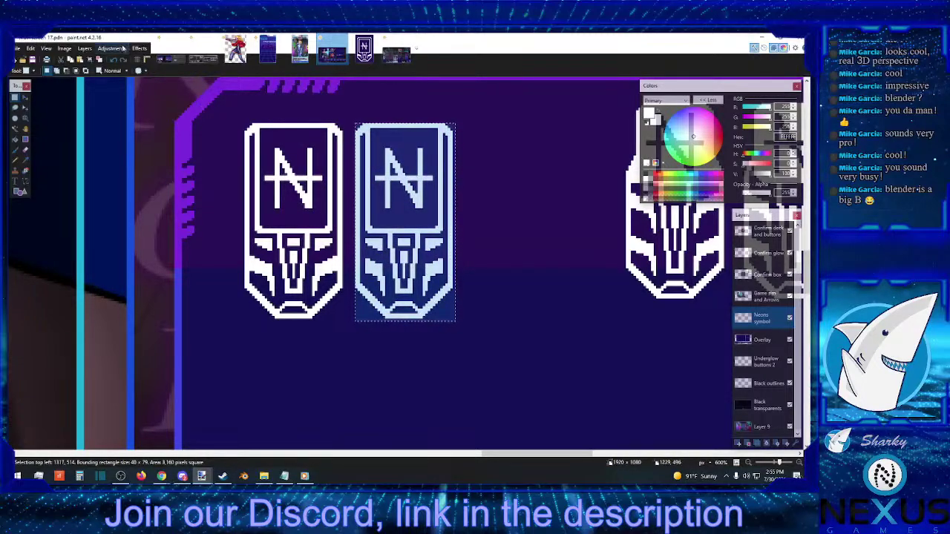
left_click(82, 60)
key("Right")
key("Right")
key("Right")
key("Right")
key("Right")
key("Right")
key("Right")
key("Right")
key("Right")
key("Right")
key("Right")
key("Right")
key("Right")
key("Right")
key("Right")
key("Right")
key("Right")
key("Right")
key("Right")
key("Right")
key("Right")
key("Right")
key("Right")
key("Right")
key("Right")
key("Right")
key("Right")
key("Right")
key("Right")
key("Right")
key("Right")
key("Right")
key("Right")
key("Right")
key("Right")
key("Right")
key("Right")
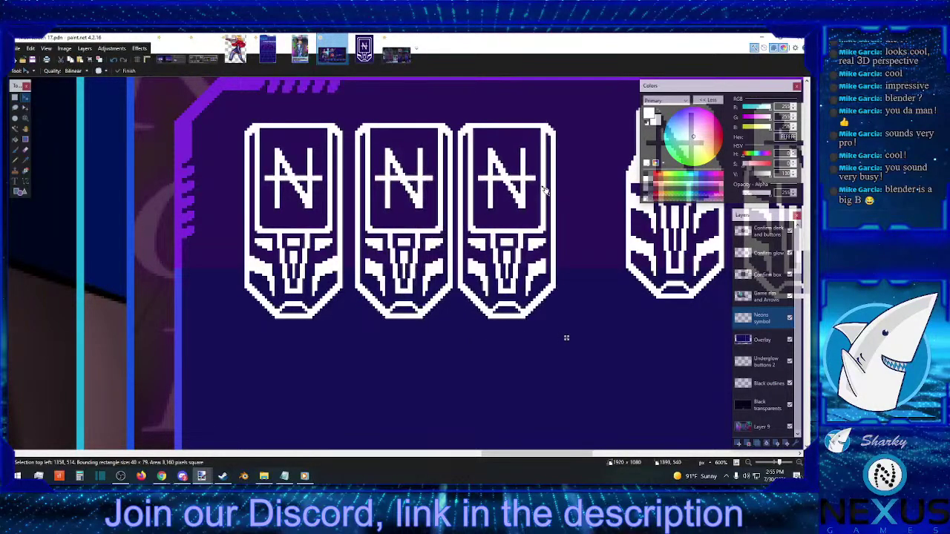
key("Right")
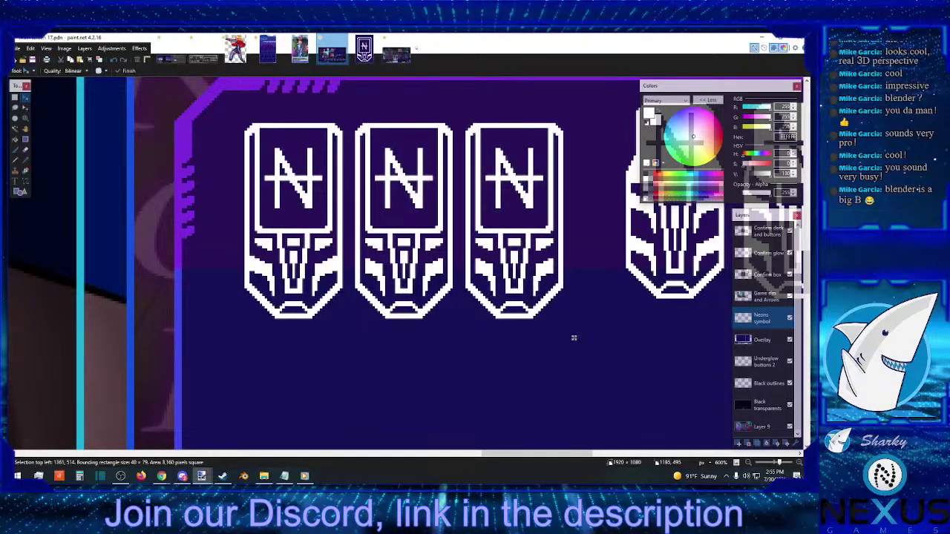
left_click(14, 97)
left_click(14, 97)
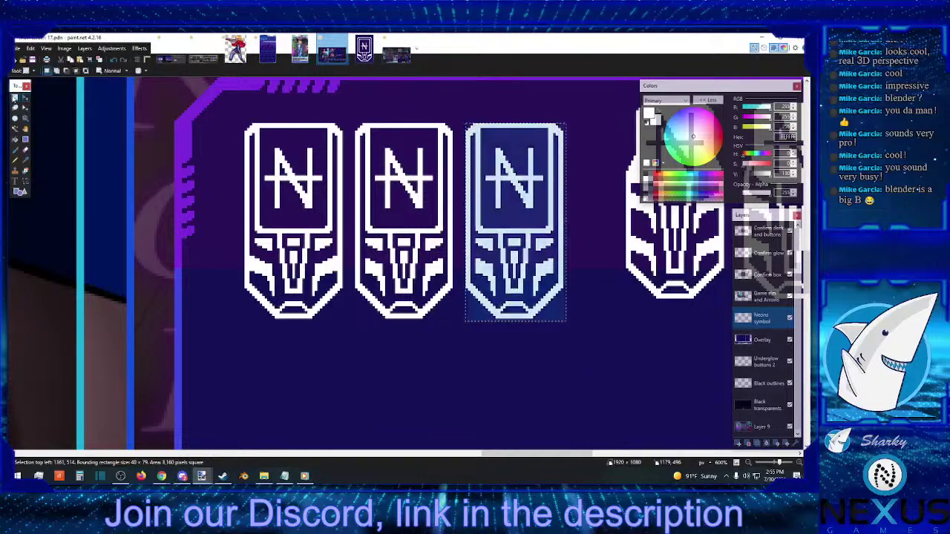
left_click(501, 224)
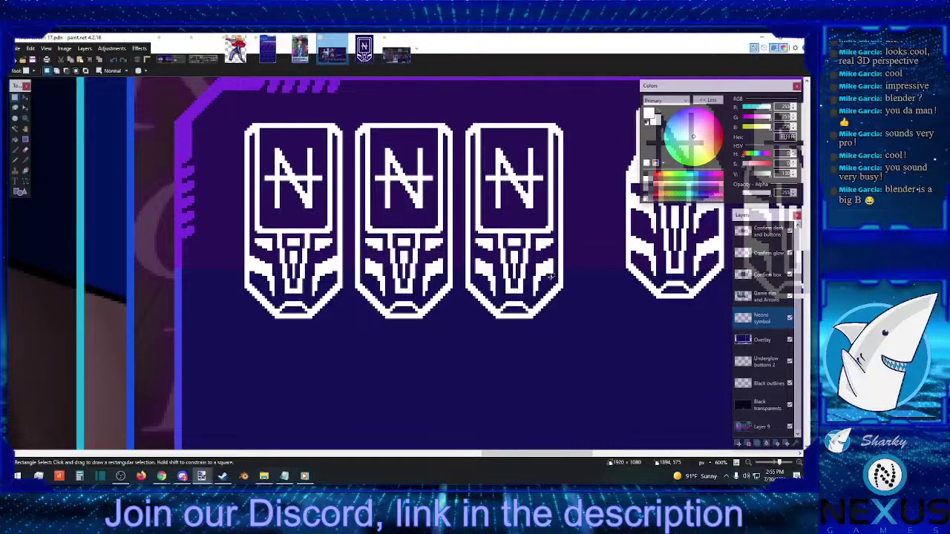
Step: Delete thin horizontal strips across the third symbol's lower side bars to split each bar in two, and review the row
left_click_drag(552, 274, 532, 275)
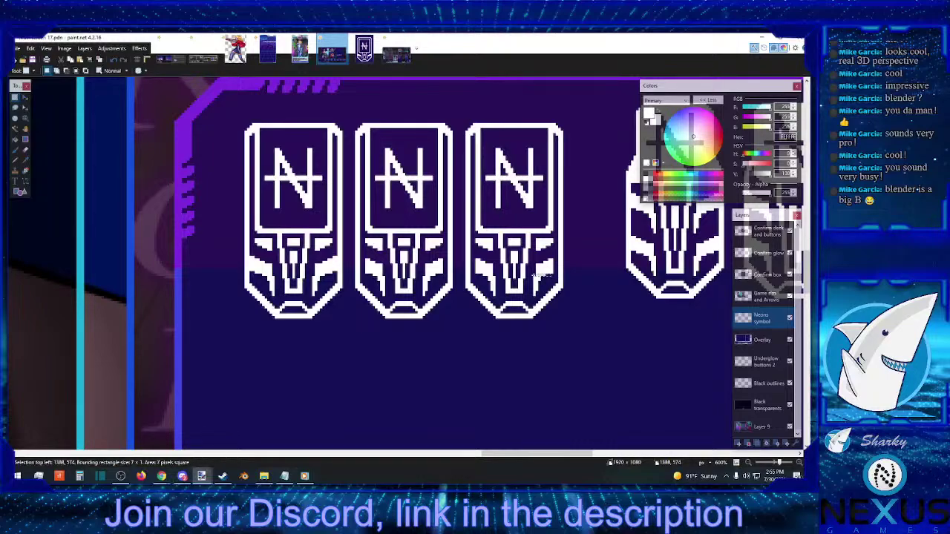
left_click(535, 278)
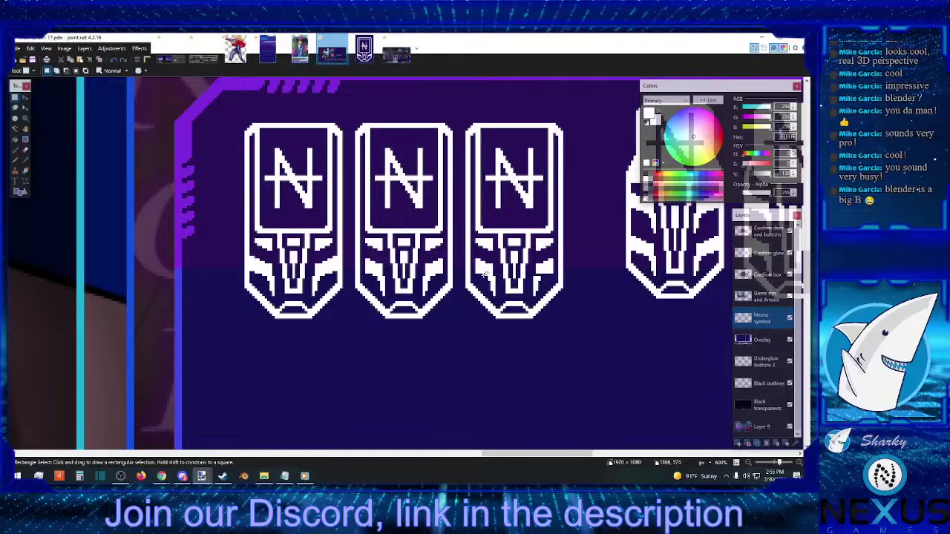
left_click_drag(482, 273, 486, 274)
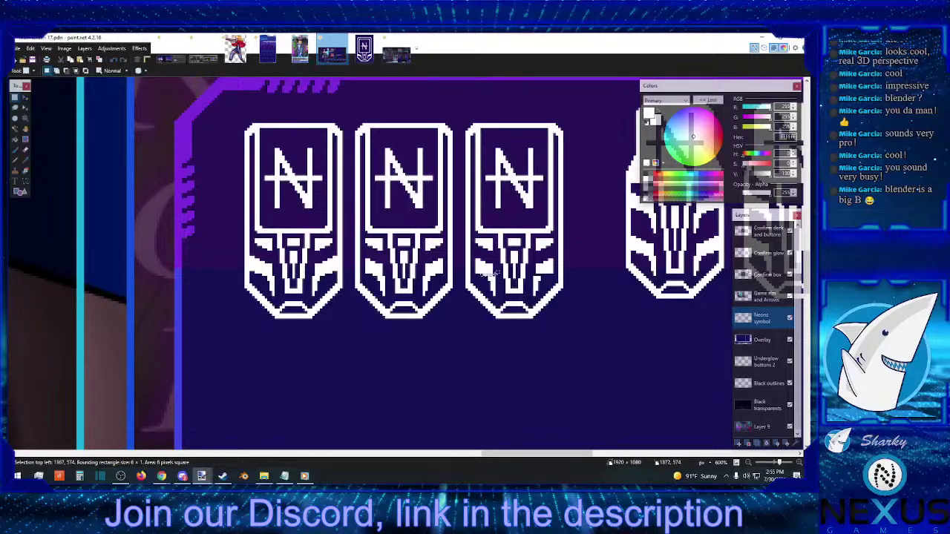
left_click(542, 270)
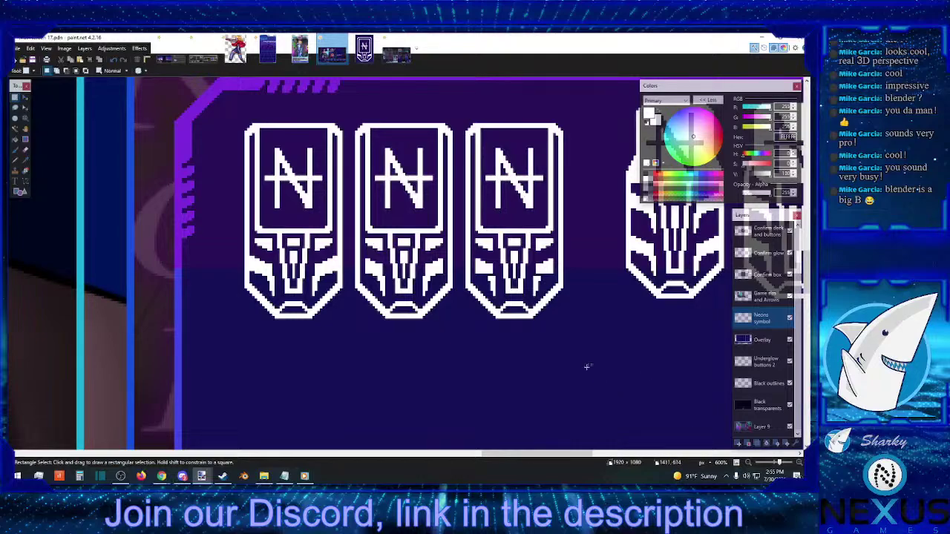
left_click_drag(532, 274, 544, 278)
left_click_drag(499, 274, 488, 276)
left_click(748, 461)
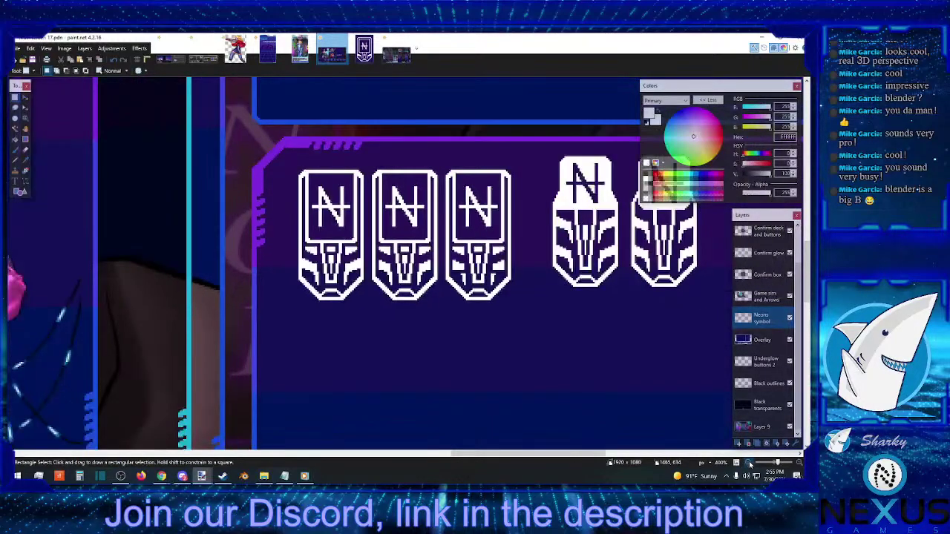
left_click(748, 461)
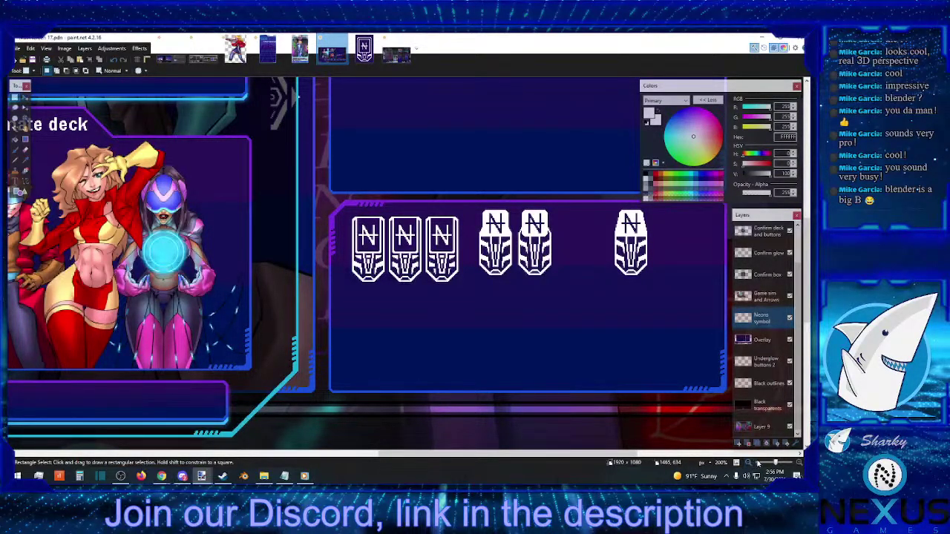
Step: Pencil the third symbol's lower bar fragments into shape and delete about 3 × 2 pixels from the upper fragments' inner ends
left_click(798, 463)
left_click(798, 462)
left_click(798, 462)
left_click(799, 463)
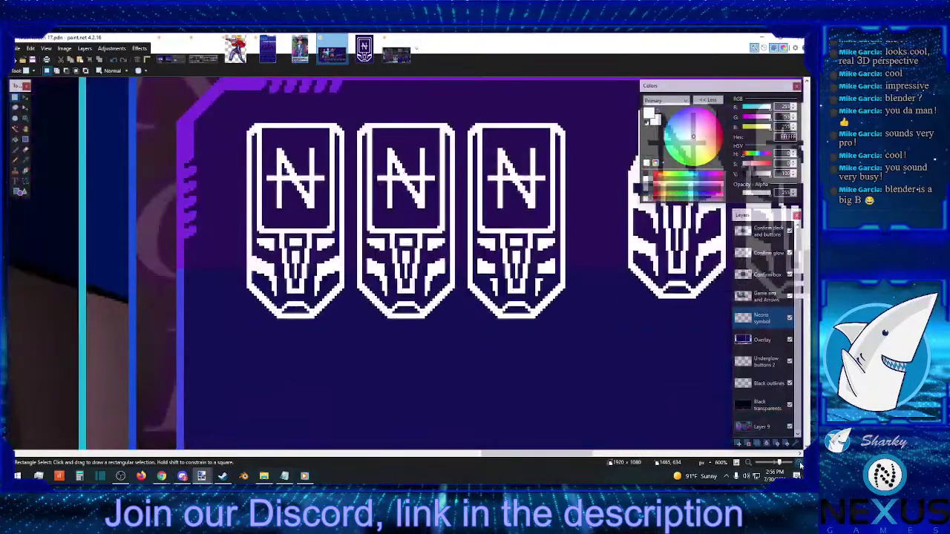
left_click(798, 463)
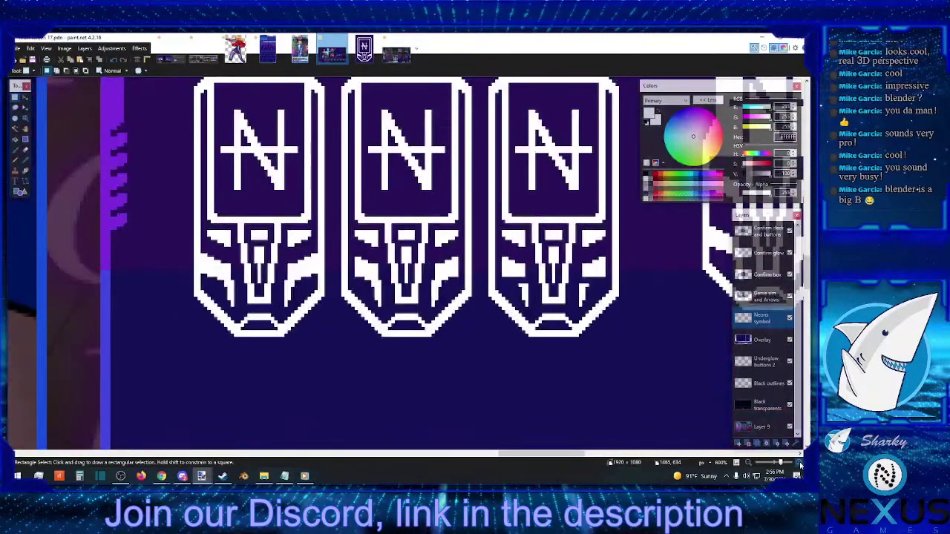
left_click(15, 160)
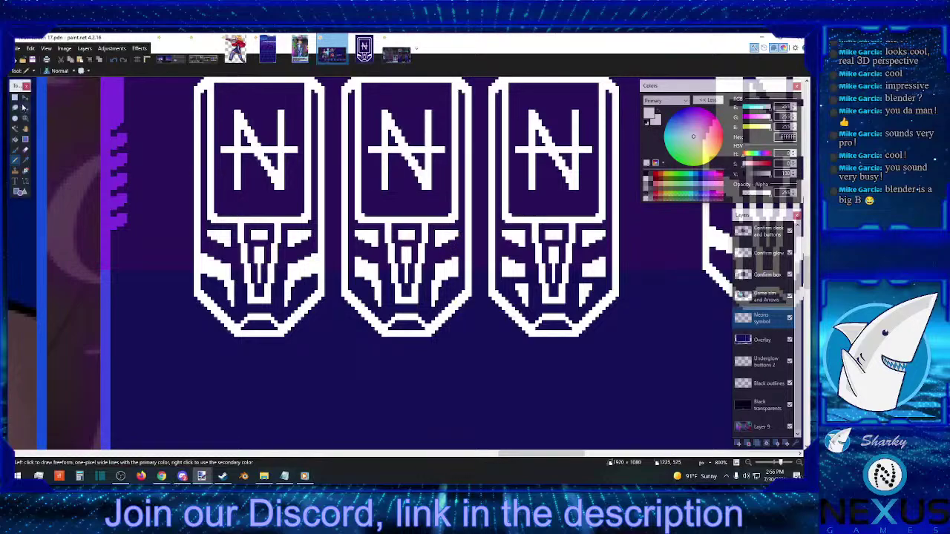
key("s")
left_click_drag(533, 257, 524, 261)
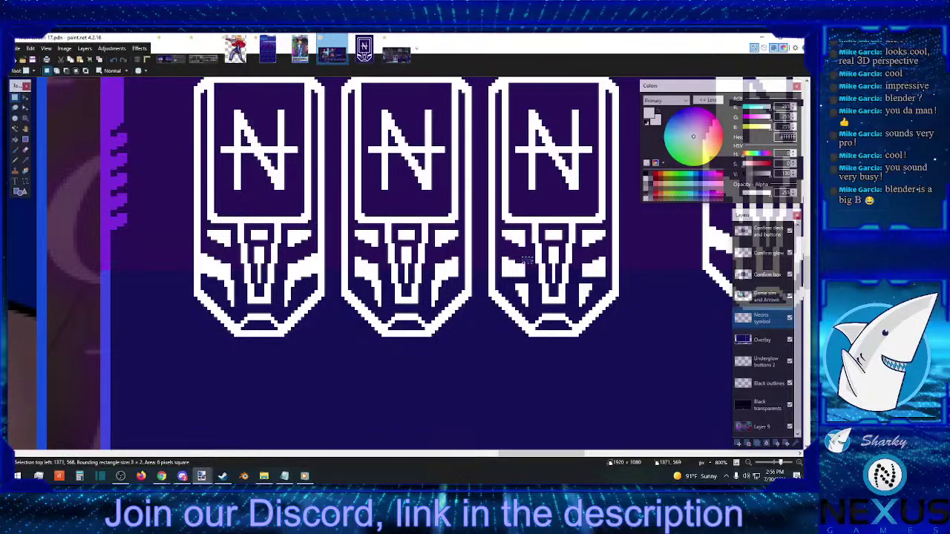
left_click(623, 266)
left_click_drag(586, 253, 576, 265)
left_click(588, 255)
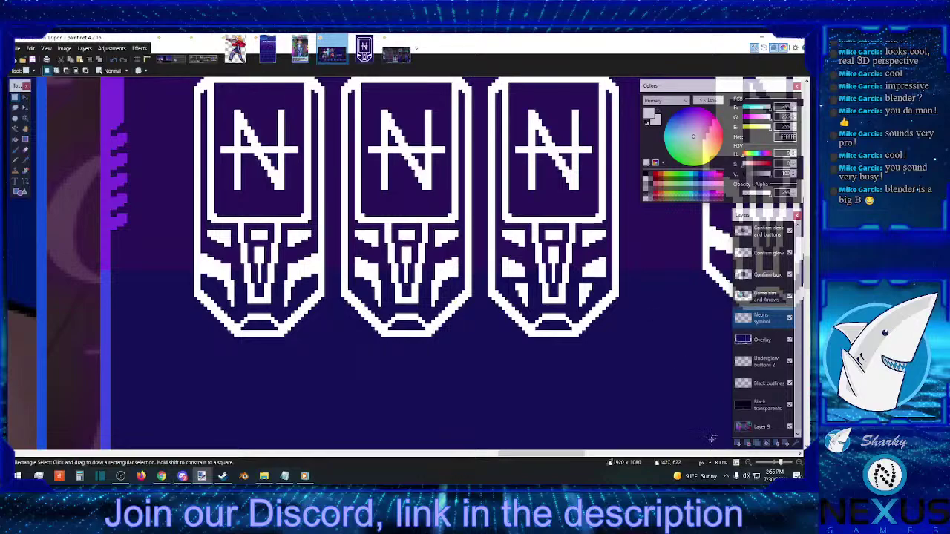
left_click(749, 466)
left_click(748, 466)
left_click(749, 466)
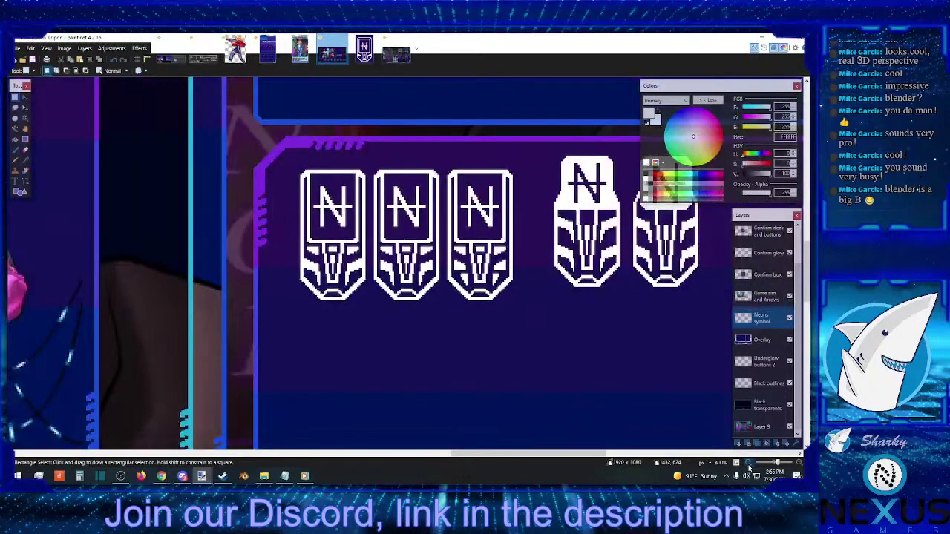